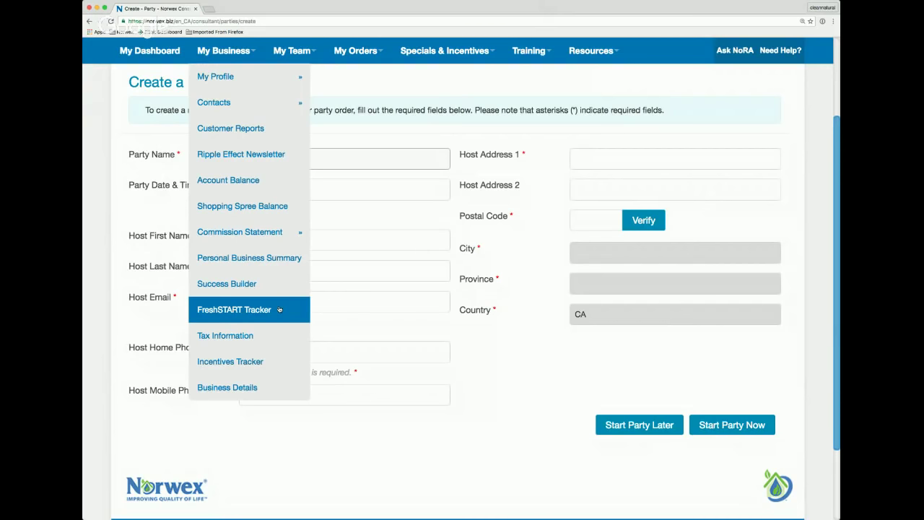
{"action": "mouse_move", "coordinate": [241, 79]}
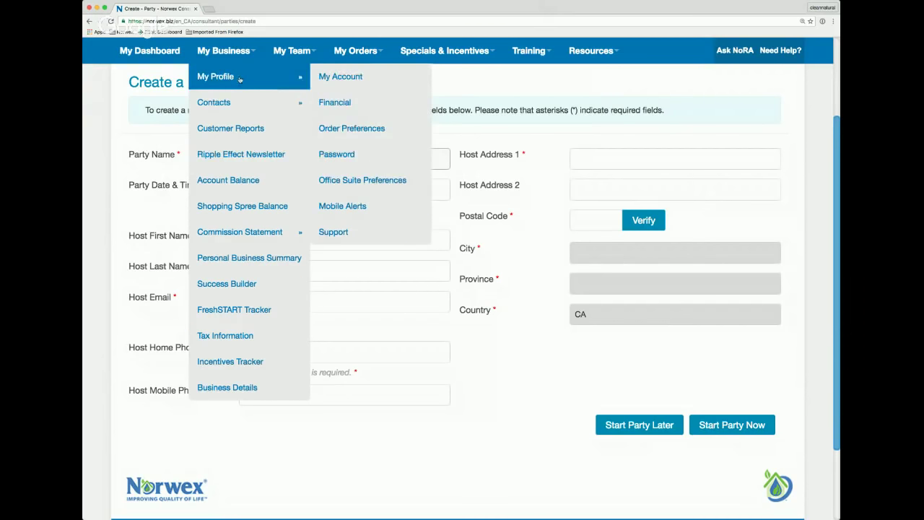
{"action": "mouse_move", "coordinate": [328, 50]}
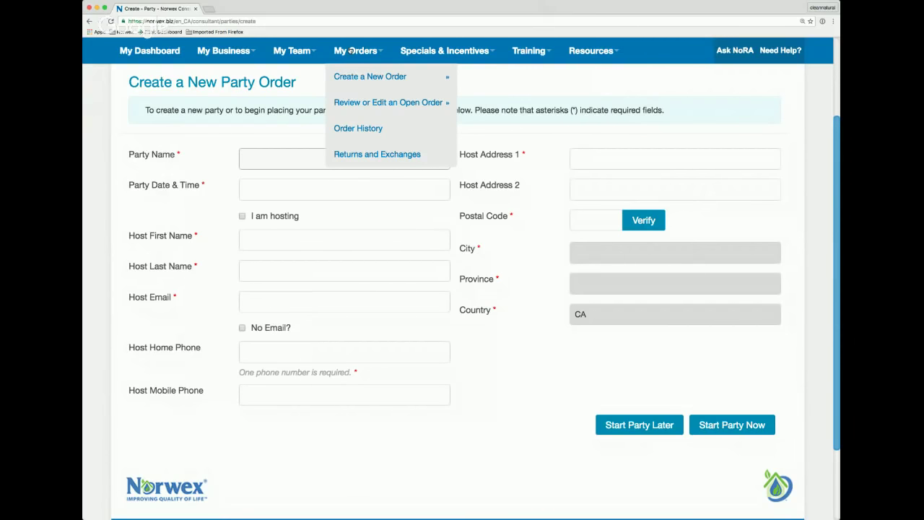
{"action": "mouse_move", "coordinate": [352, 77]}
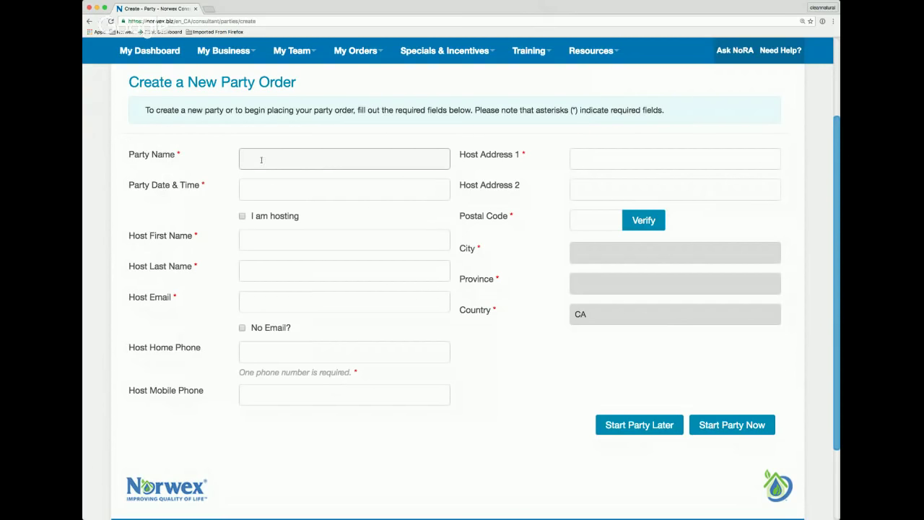
Step: Name the new party Starter Show and set its date and time to 09/08/2016 6:00 PM
{"action": "type", "text": "Starter Show"}
{"action": "scroll", "coordinate": [262, 162], "scroll_direction": "up", "scroll_amount": 1}
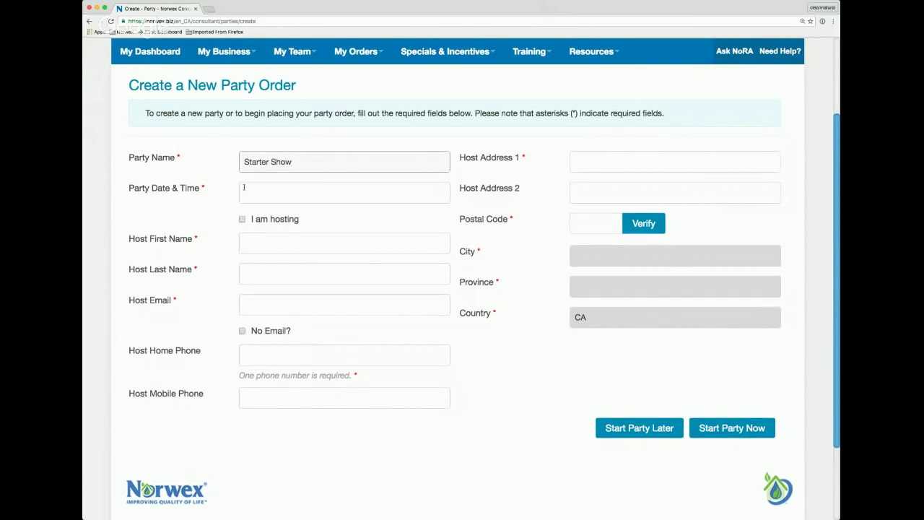
{"action": "left_click", "coordinate": [263, 192]}
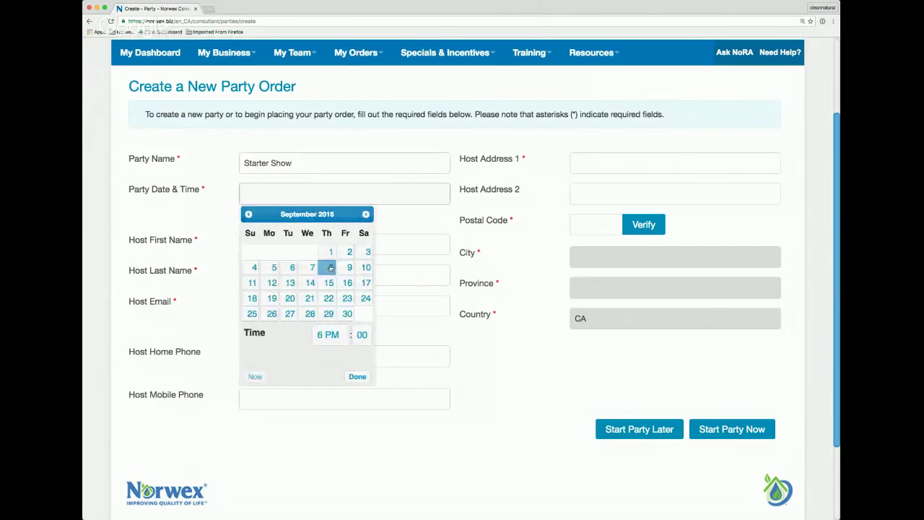
{"action": "left_click", "coordinate": [357, 377]}
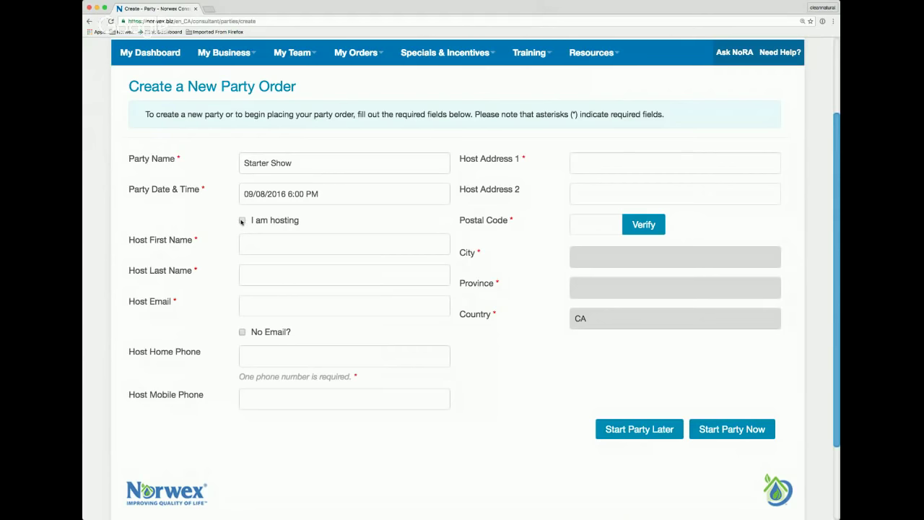
Step: Start the party now with yourself as host, keeping the shipping defaults of Consultant and Standard Shipping
{"action": "left_click", "coordinate": [242, 221]}
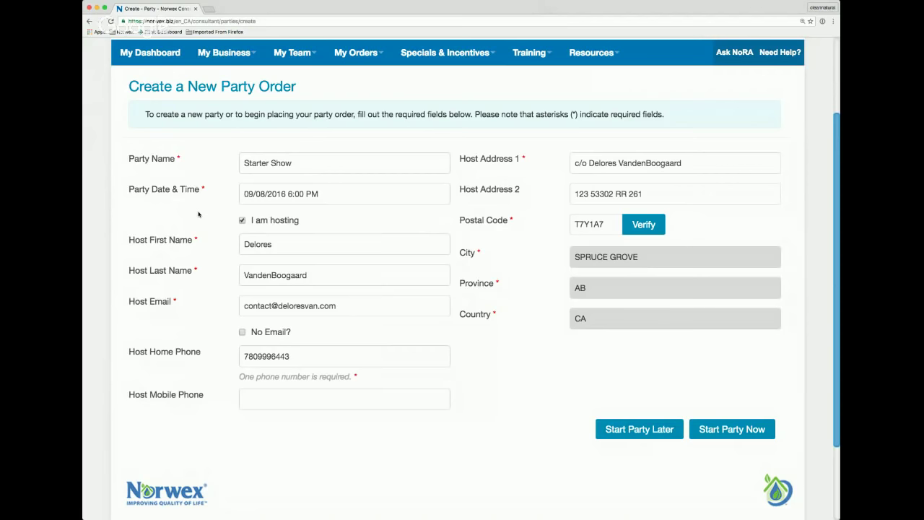
{"action": "left_click", "coordinate": [723, 432]}
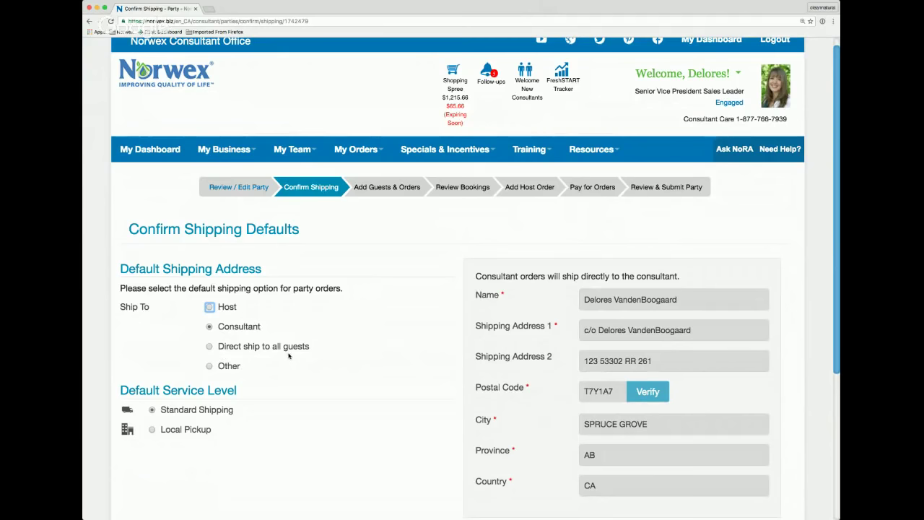
{"action": "scroll", "coordinate": [289, 354], "scroll_direction": "down", "scroll_amount": 3}
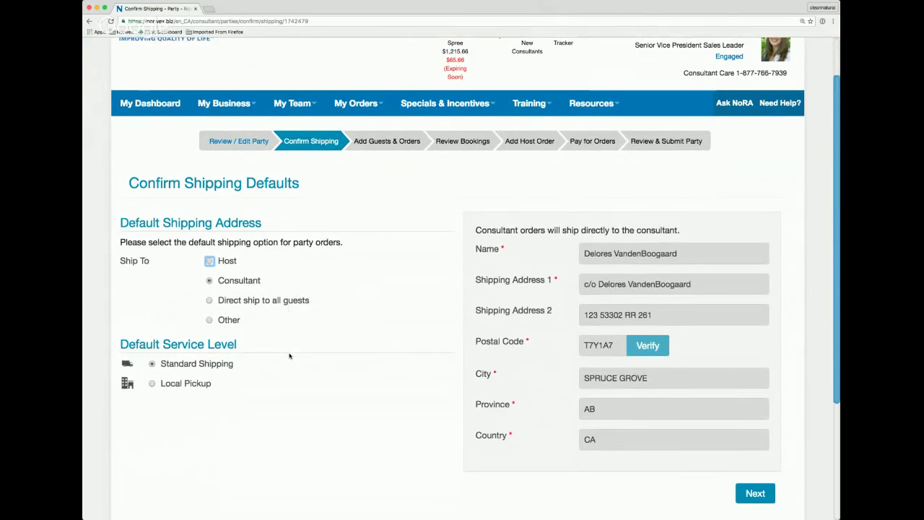
{"action": "left_click", "coordinate": [744, 449]}
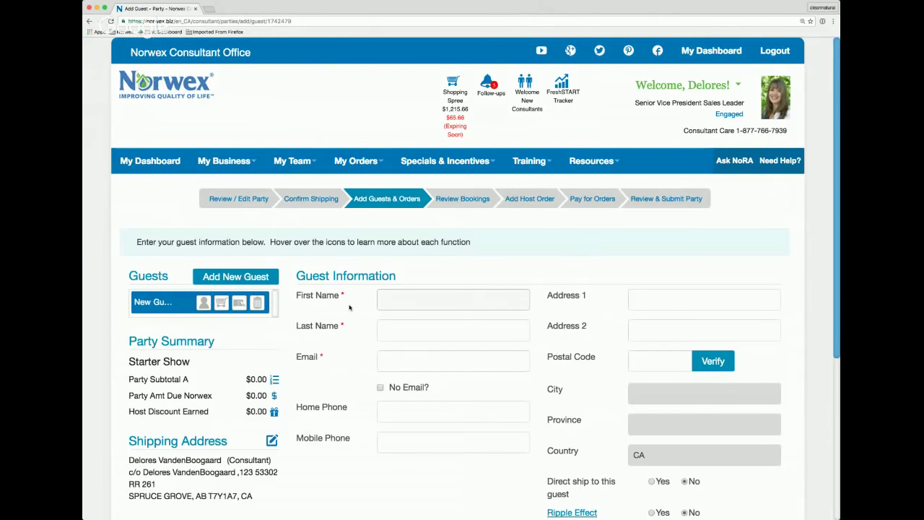
Step: Add an existing contact as a party guest by first name, mark the guest as having no email, and save
{"action": "scroll", "coordinate": [353, 317], "scroll_direction": "down", "scroll_amount": 2}
{"action": "scroll", "coordinate": [353, 319], "scroll_direction": "down", "scroll_amount": 2}
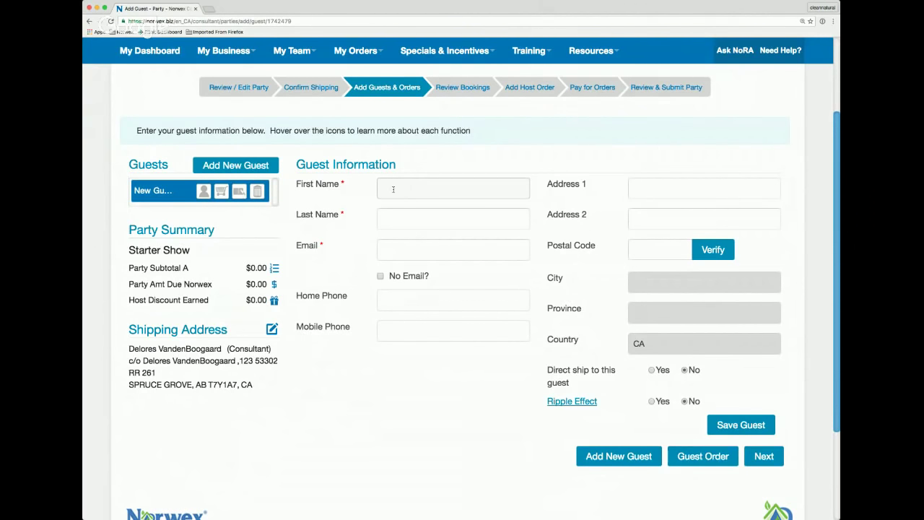
{"action": "type", "text": "Sheila"}
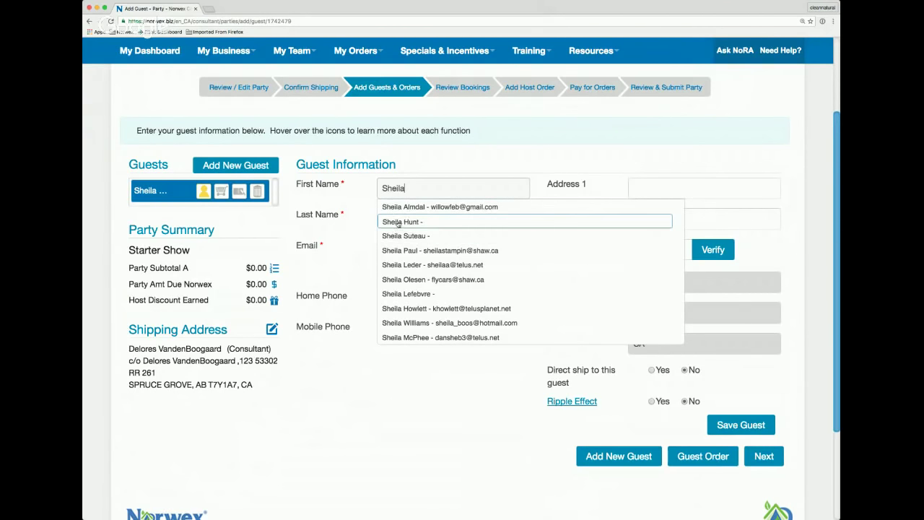
{"action": "left_click", "coordinate": [398, 223]}
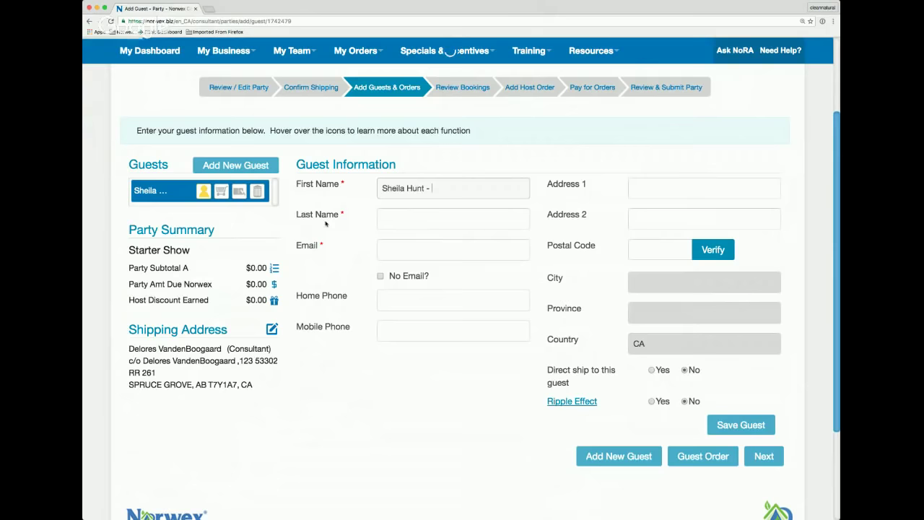
{"action": "left_click", "coordinate": [380, 278]}
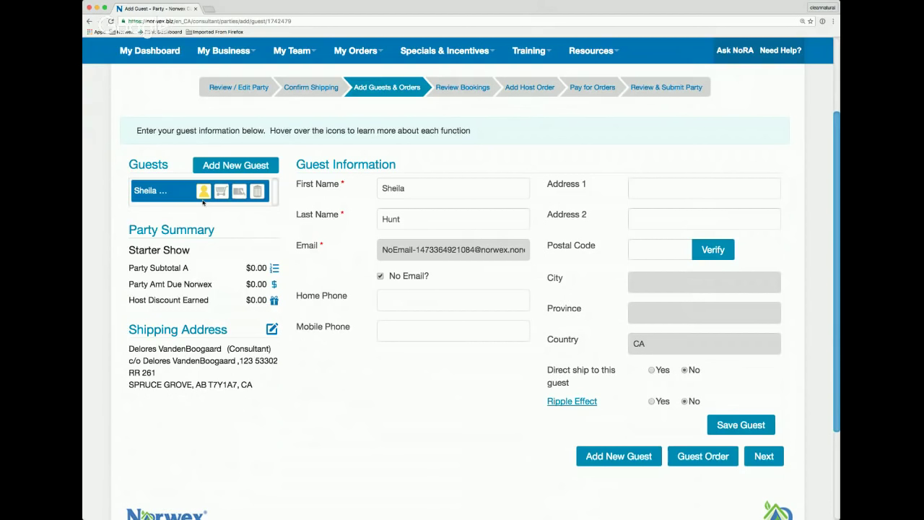
{"action": "left_click", "coordinate": [728, 428]}
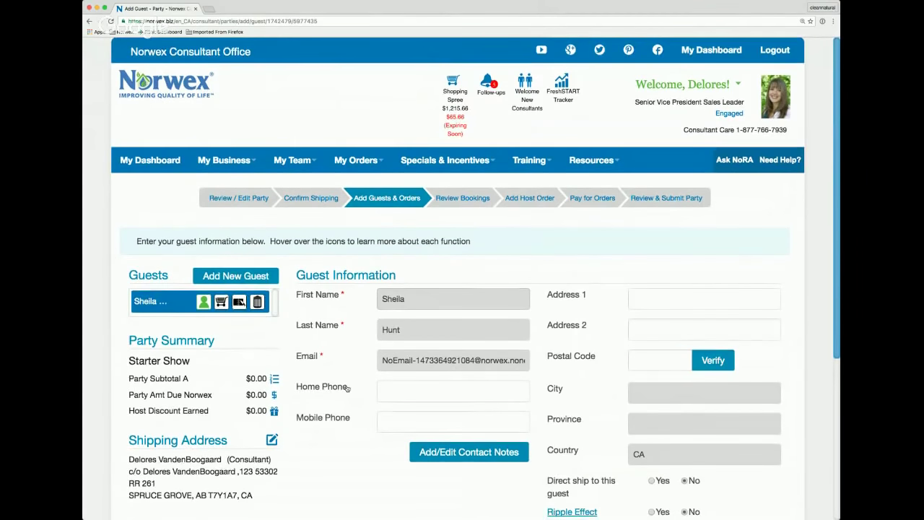
Step: Start the guest's order and add one 1413 Let's Do Laundry Pack
{"action": "scroll", "coordinate": [347, 388], "scroll_direction": "down", "scroll_amount": 2}
{"action": "scroll", "coordinate": [347, 388], "scroll_direction": "down", "scroll_amount": 3}
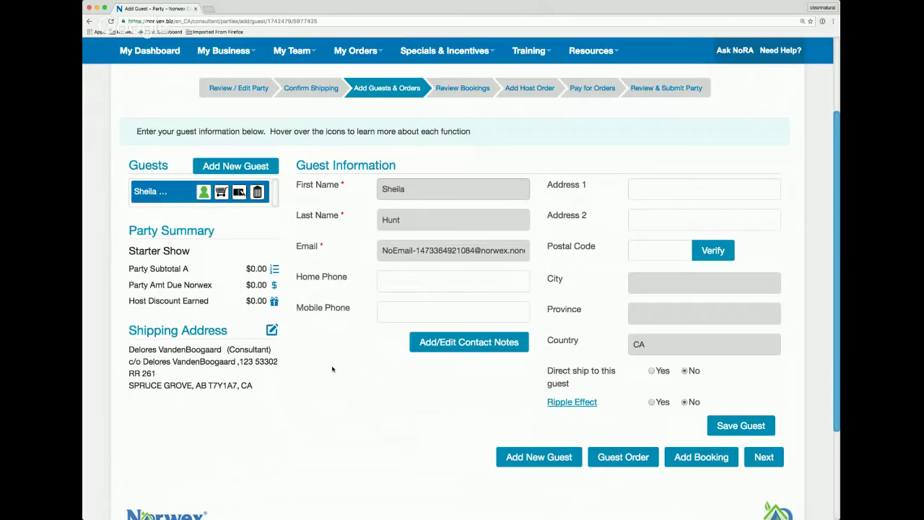
{"action": "left_click", "coordinate": [221, 192]}
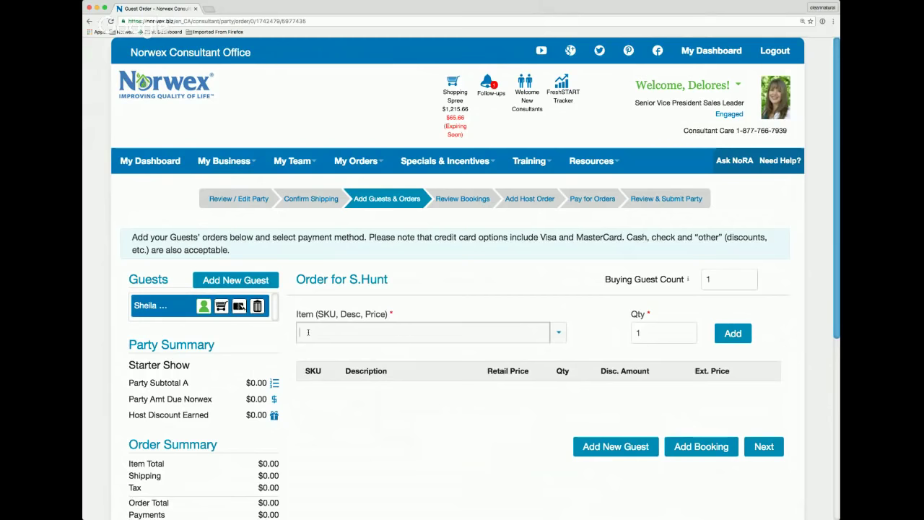
{"action": "type", "text": "14"}
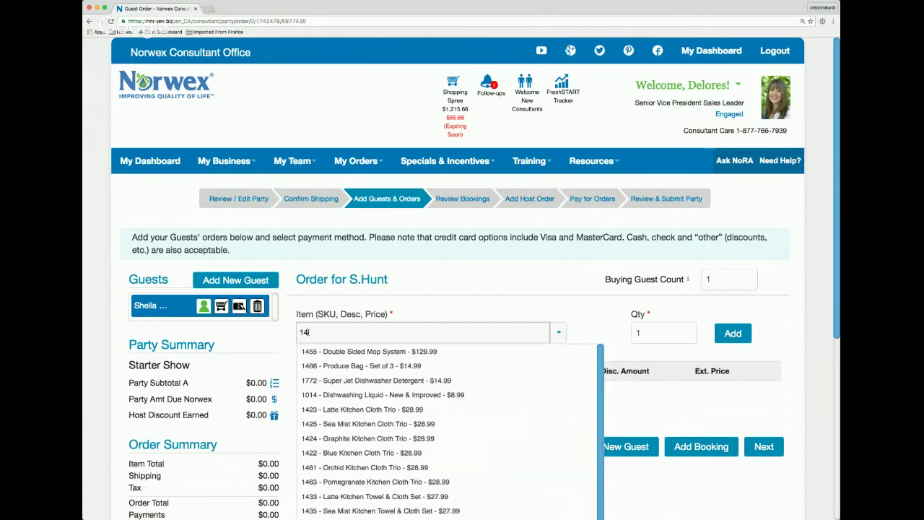
{"action": "type", "text": "13"}
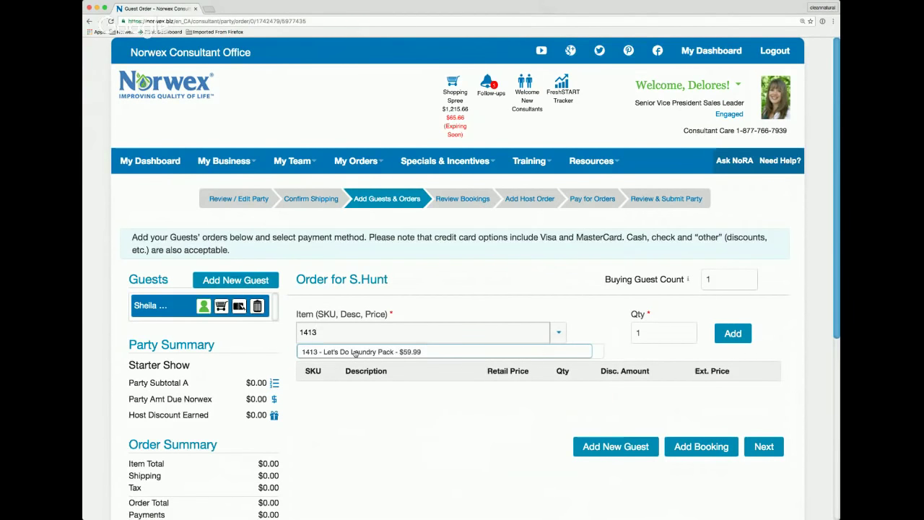
{"action": "left_click", "coordinate": [353, 351]}
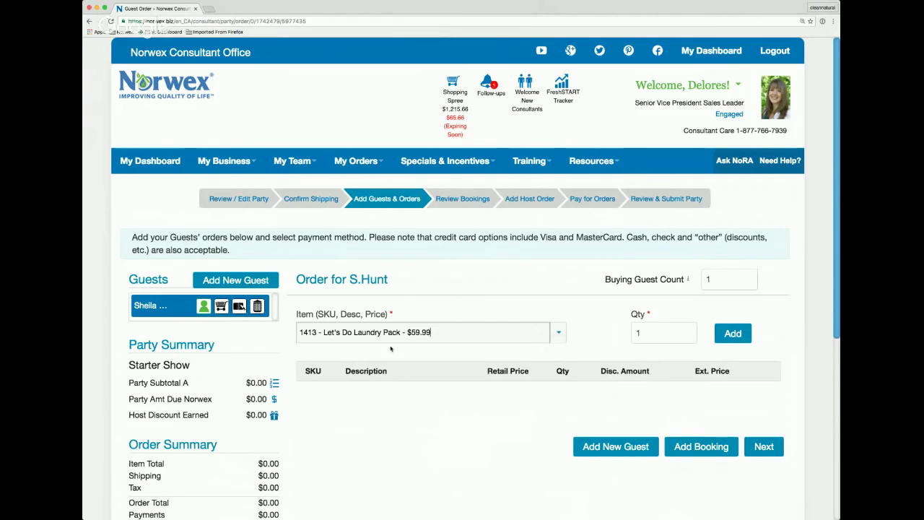
{"action": "left_click", "coordinate": [733, 334]}
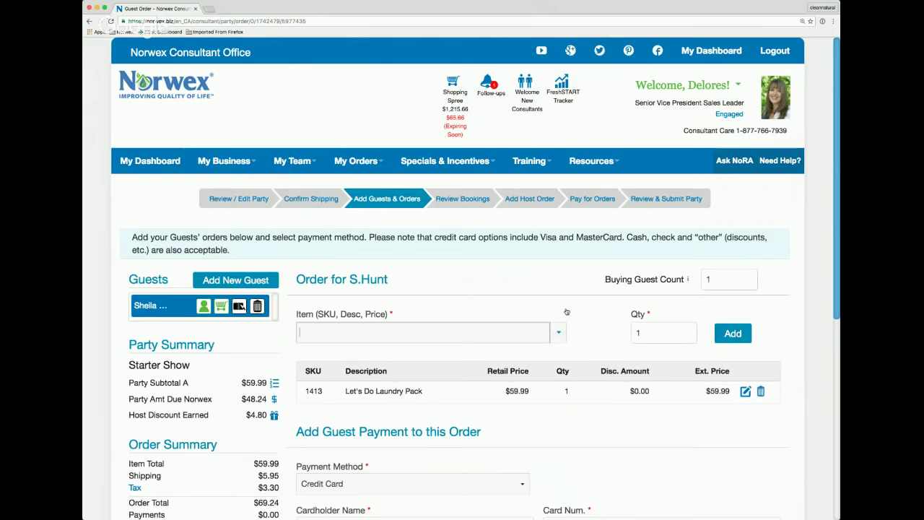
Step: Set the buying guest count of the guest's order to 4
{"action": "scroll", "coordinate": [567, 312], "scroll_direction": "down", "scroll_amount": 1}
{"action": "scroll", "coordinate": [567, 312], "scroll_direction": "down", "scroll_amount": 3}
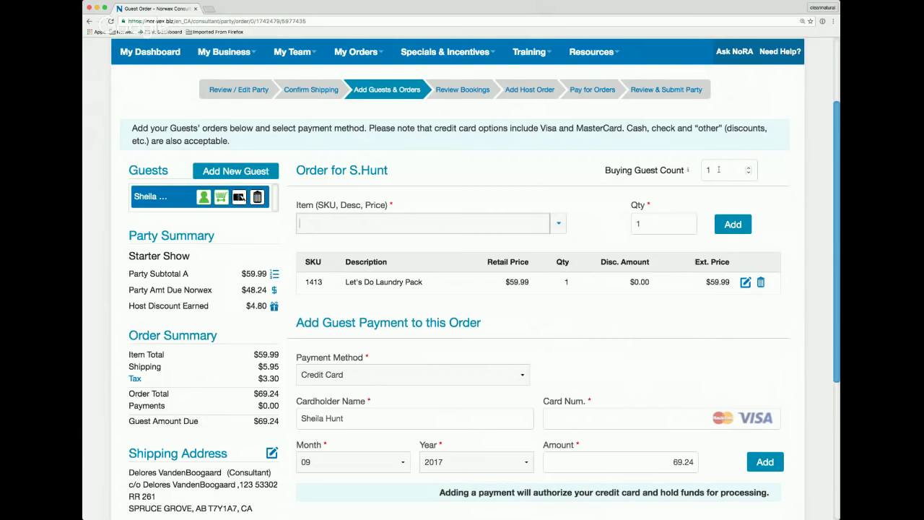
{"action": "left_click_drag", "start_coordinate": [744, 168], "coordinate": [701, 169]}
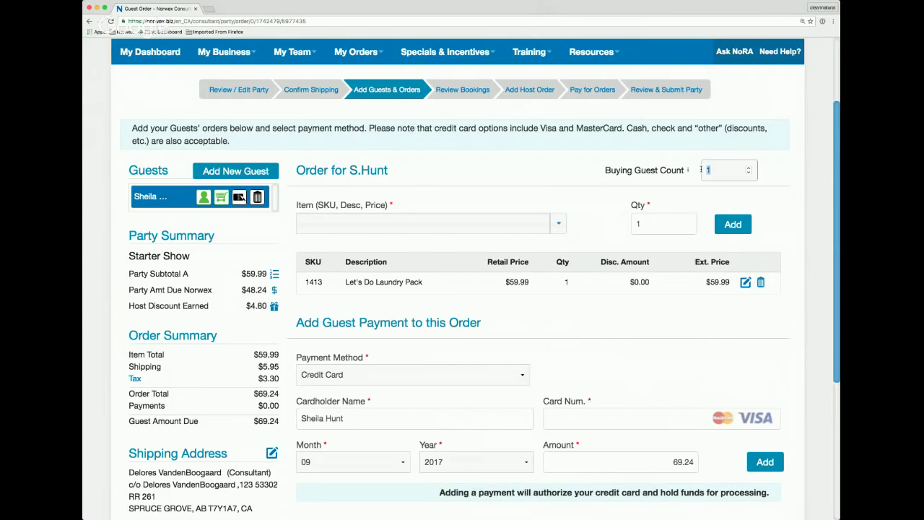
{"action": "type", "text": "4"}
Step: Search the items for "Lau" and add another 1413 Let's Do Laundry Pack to the order
{"action": "left_click", "coordinate": [321, 228]}
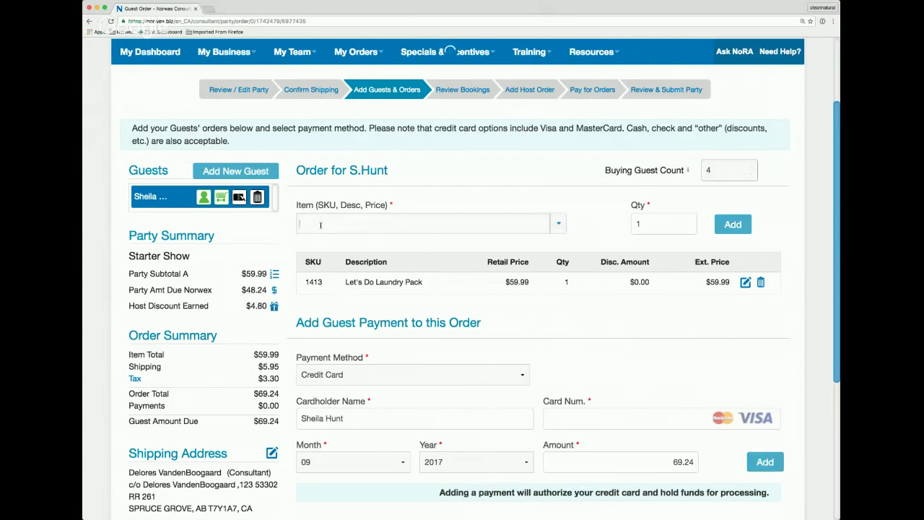
{"action": "type", "text": "Lau"}
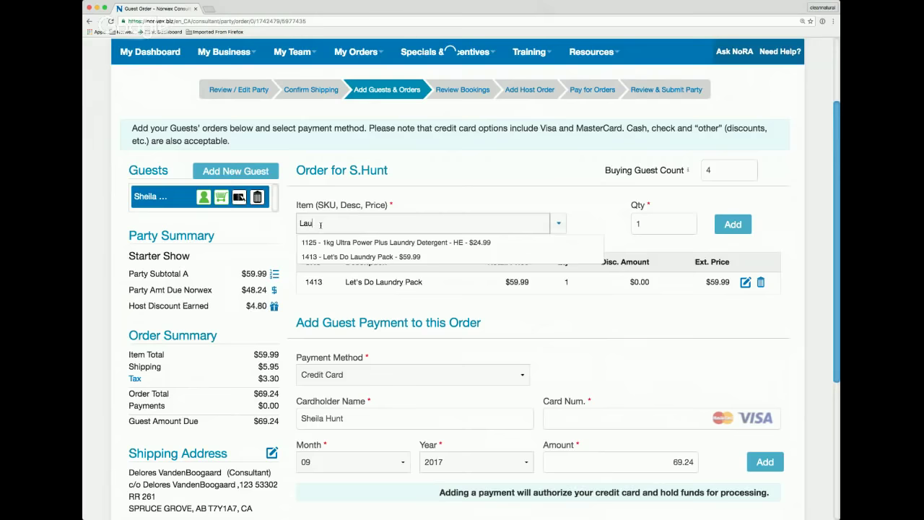
{"action": "key", "text": "Down"}
{"action": "key", "text": "Down"}
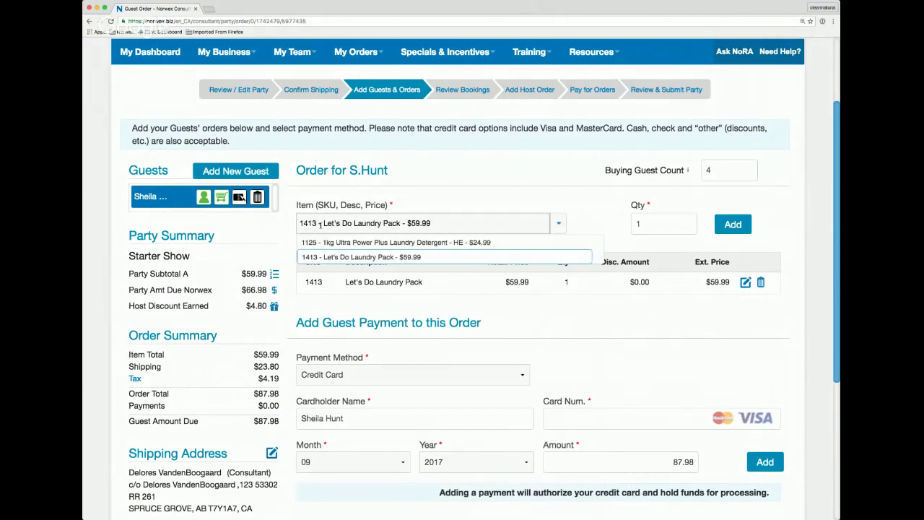
{"action": "key", "text": "Return"}
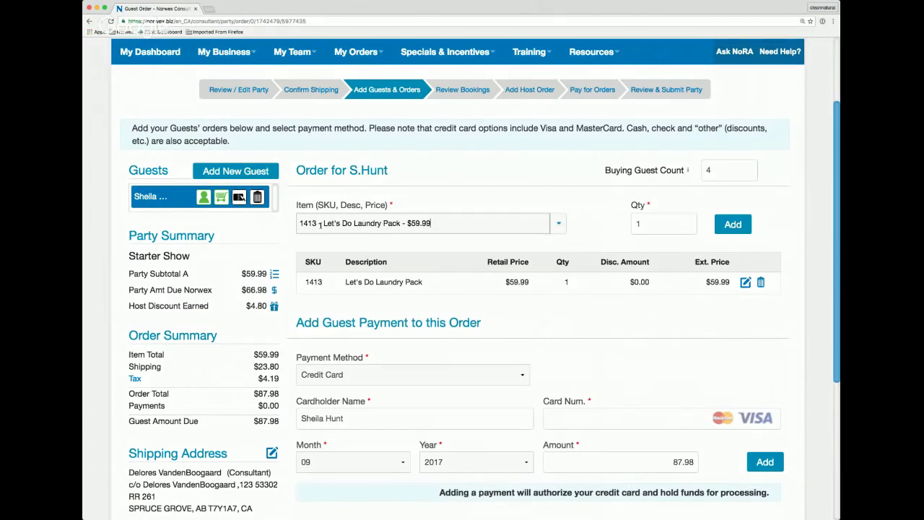
{"action": "left_click", "coordinate": [736, 226]}
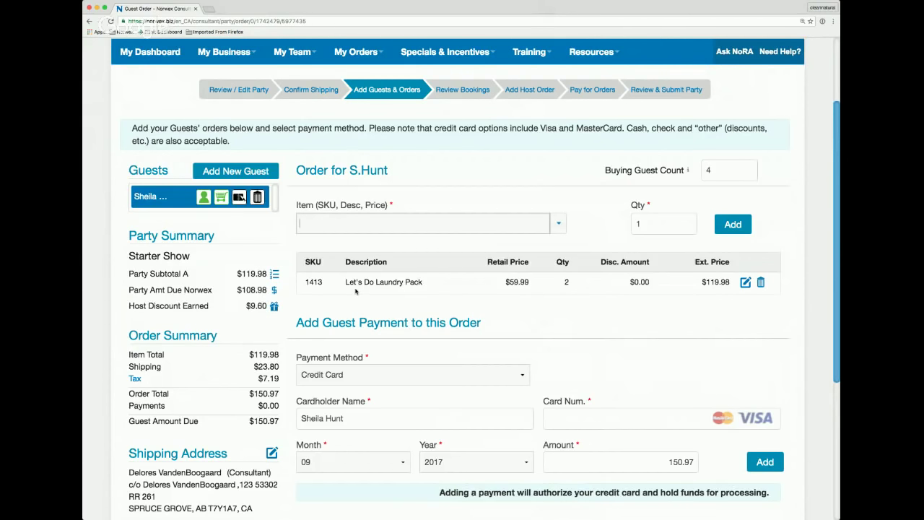
Step: Add item 1507, Household Package Plus, to the guest's order with a quantity of 2
{"action": "left_click", "coordinate": [307, 224]}
{"action": "type", "text": "1507"}
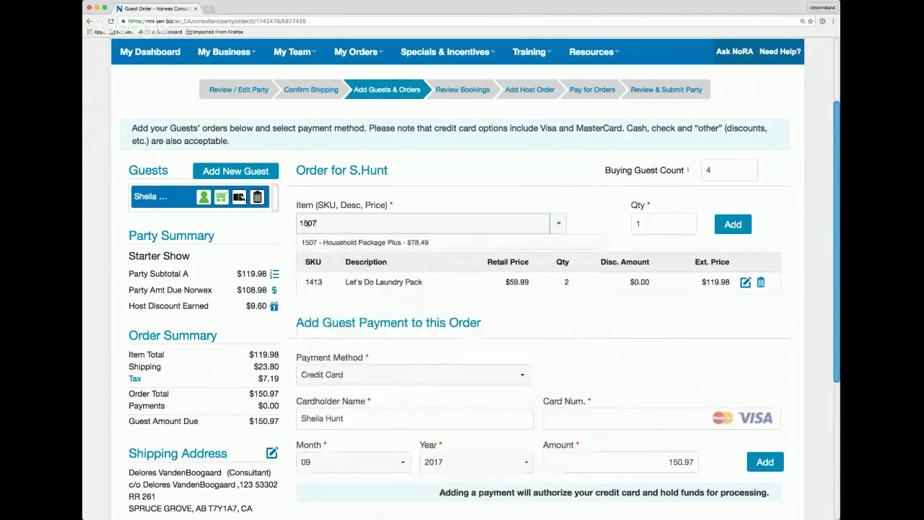
{"action": "key", "text": "Tab"}
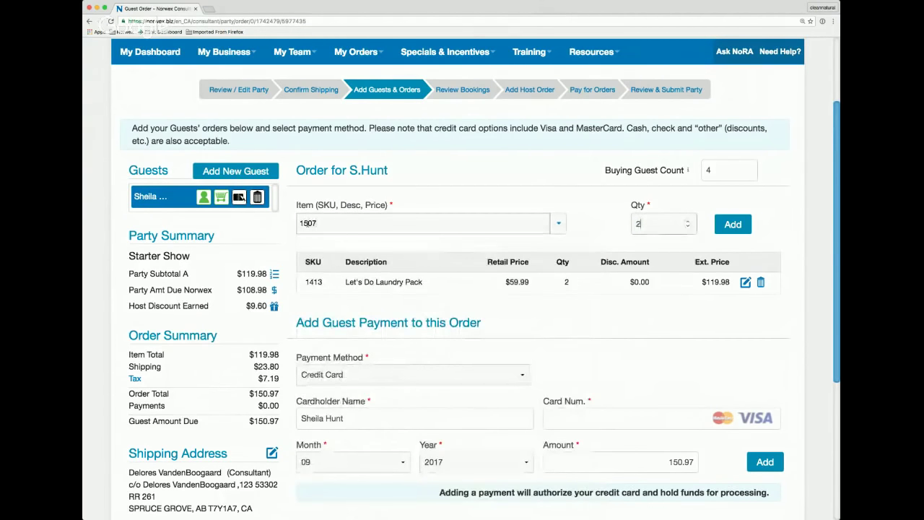
{"action": "type", "text": "2"}
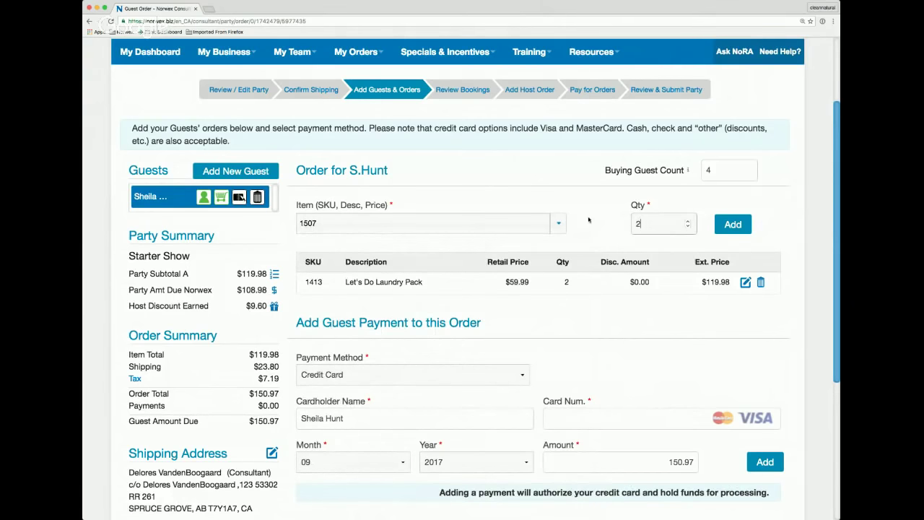
{"action": "left_click", "coordinate": [731, 225]}
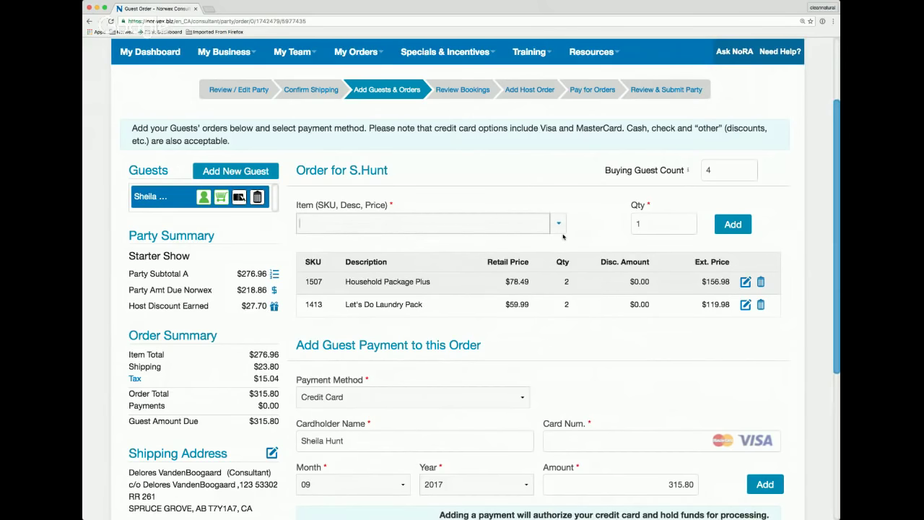
Step: Review the first guest's order items, order summary and the credit card payment section
{"action": "scroll", "coordinate": [563, 237], "scroll_direction": "down", "scroll_amount": 2}
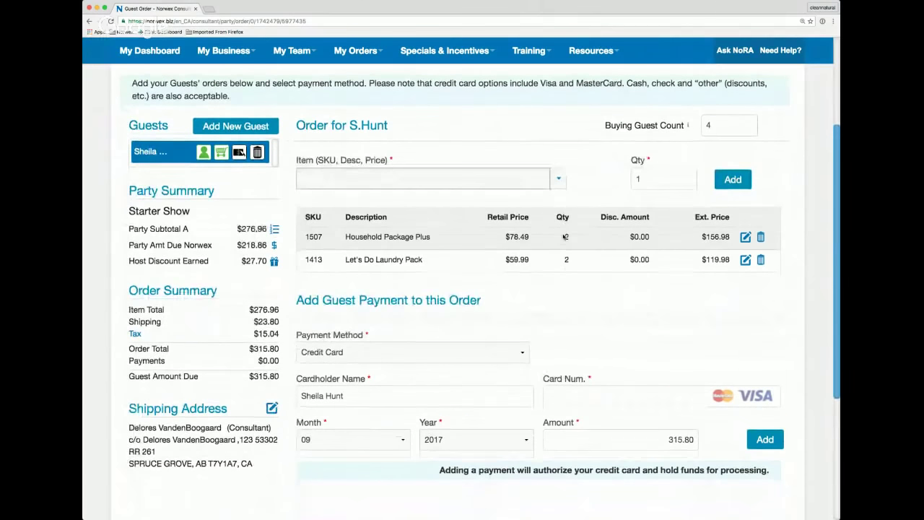
{"action": "scroll", "coordinate": [565, 236], "scroll_direction": "down", "scroll_amount": 2}
{"action": "scroll", "coordinate": [563, 237], "scroll_direction": "down", "scroll_amount": 1}
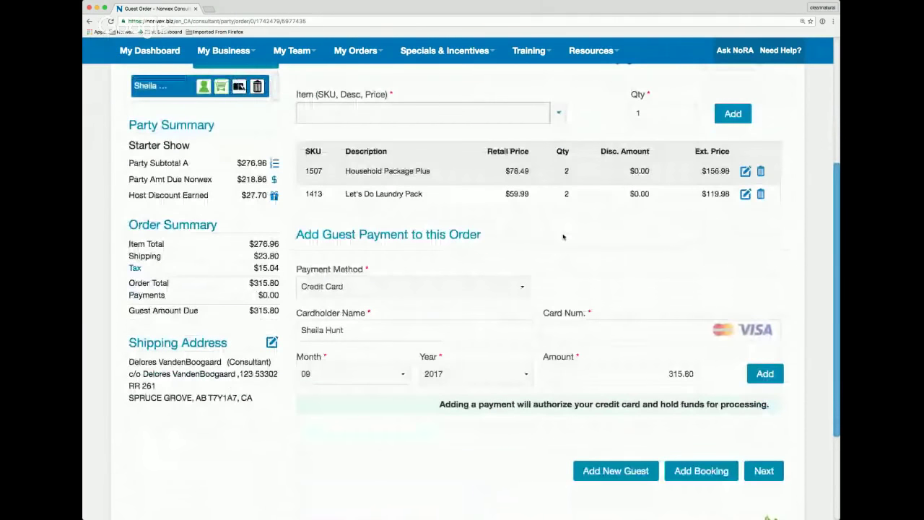
{"action": "scroll", "coordinate": [563, 237], "scroll_direction": "down", "scroll_amount": 1}
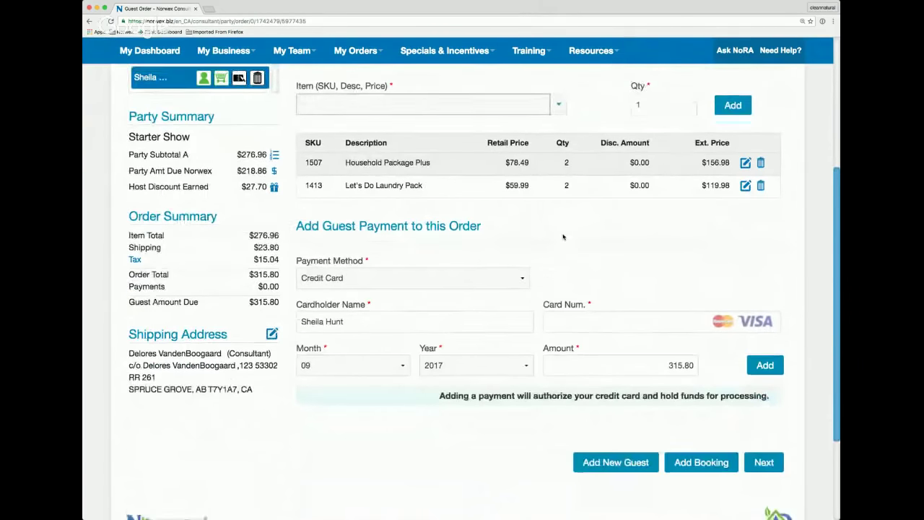
{"action": "scroll", "coordinate": [564, 237], "scroll_direction": "down", "scroll_amount": 4}
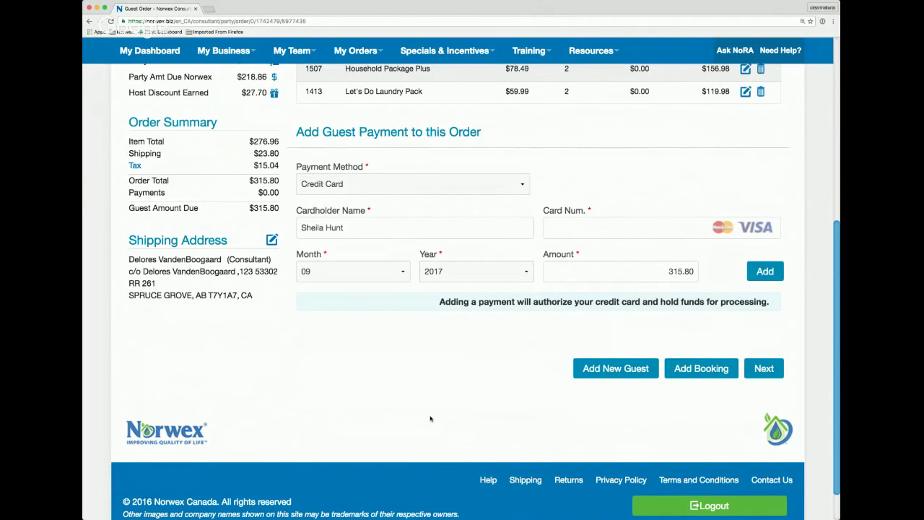
{"action": "scroll", "coordinate": [430, 419], "scroll_direction": "up", "scroll_amount": 5}
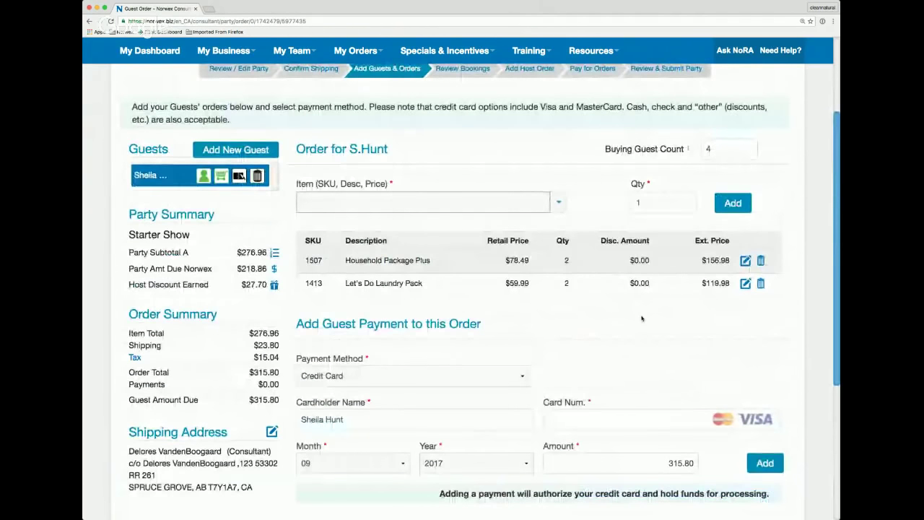
{"action": "scroll", "coordinate": [642, 319], "scroll_direction": "up", "scroll_amount": 1}
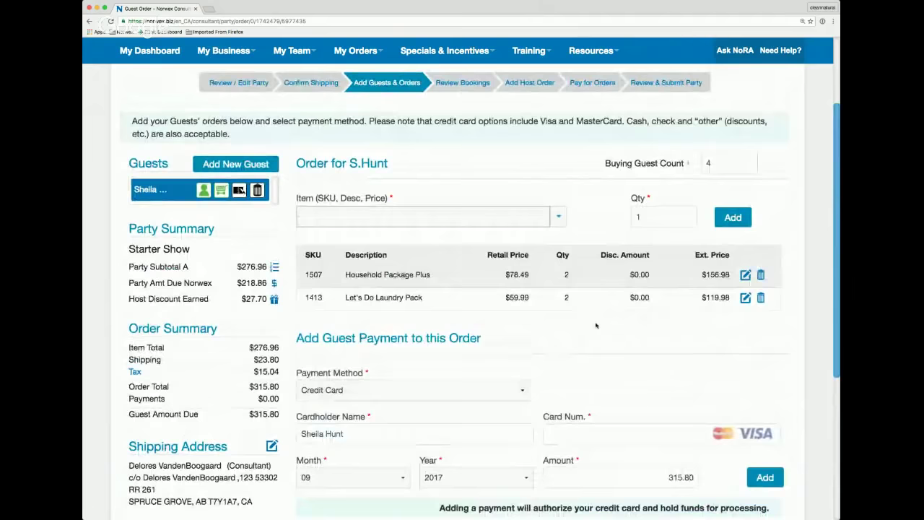
{"action": "scroll", "coordinate": [603, 336], "scroll_direction": "down", "scroll_amount": 1}
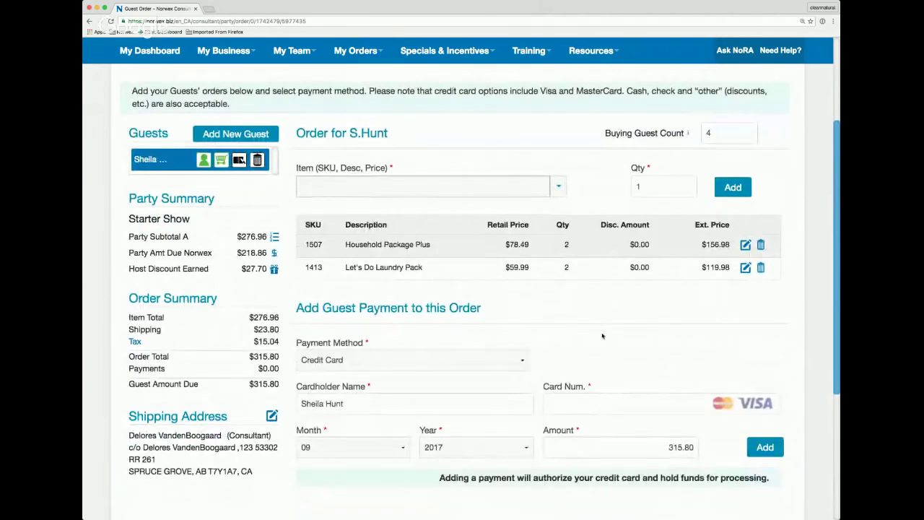
{"action": "scroll", "coordinate": [603, 336], "scroll_direction": "down", "scroll_amount": 2}
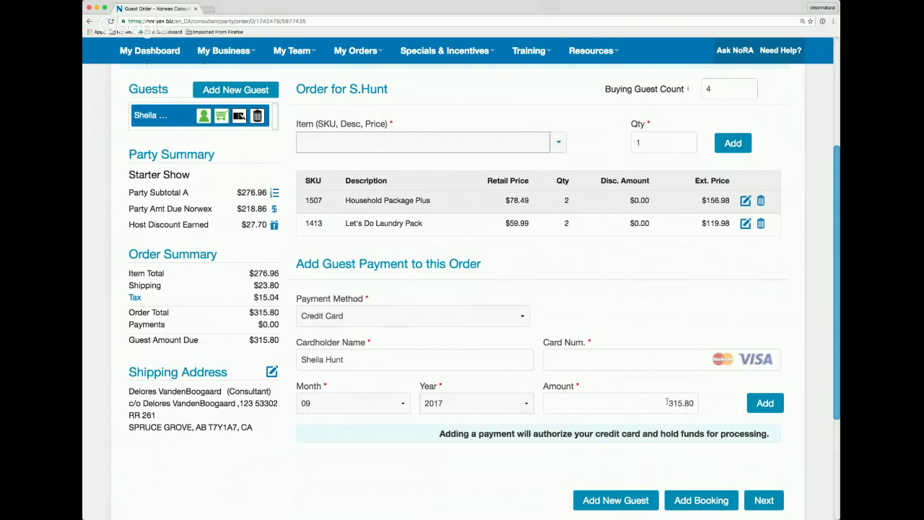
{"action": "scroll", "coordinate": [540, 380], "scroll_direction": "down", "scroll_amount": 1}
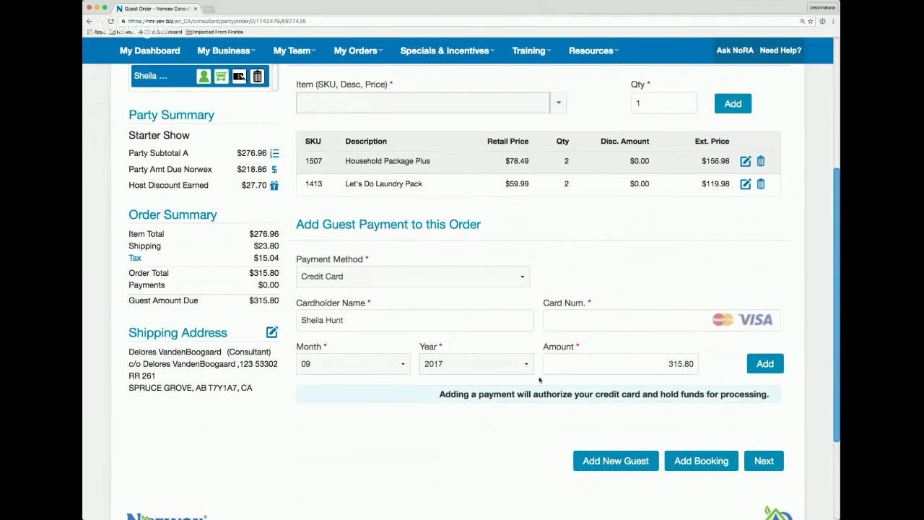
{"action": "scroll", "coordinate": [539, 380], "scroll_direction": "up", "scroll_amount": 3}
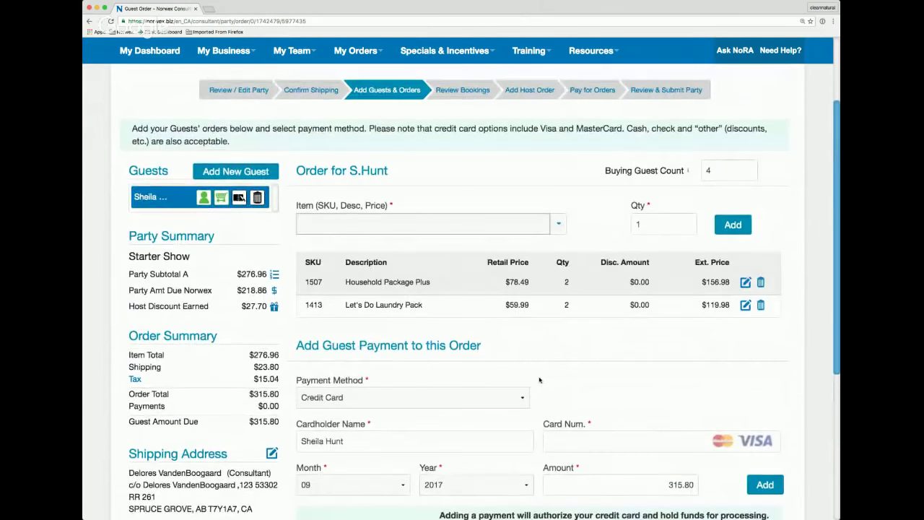
{"action": "scroll", "coordinate": [538, 380], "scroll_direction": "down", "scroll_amount": 1}
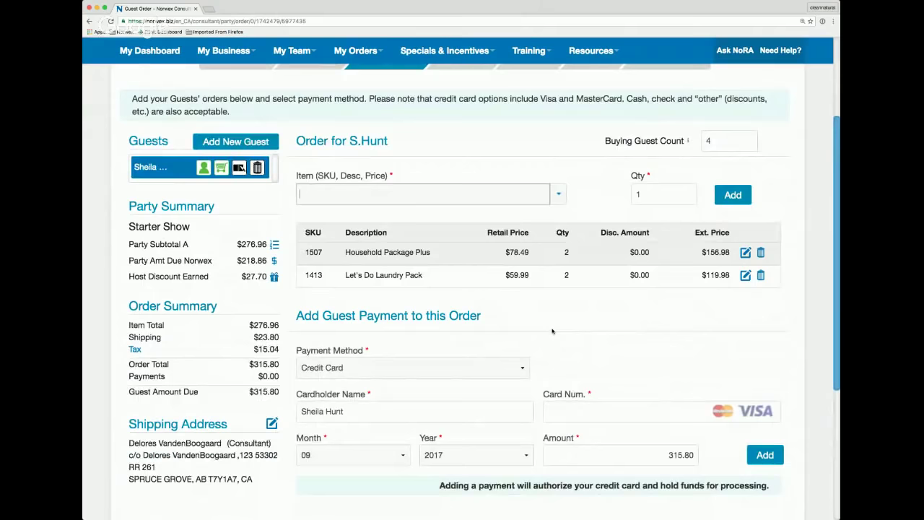
Step: Add a second guest by filling in the details from the matching saved contact with an e-mail address, and save the guest
{"action": "left_click", "coordinate": [237, 142]}
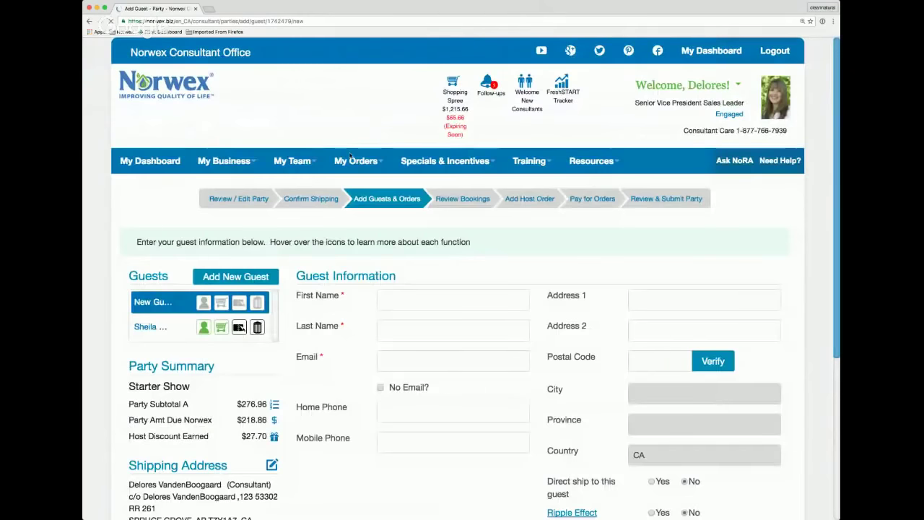
{"action": "left_click", "coordinate": [389, 298]}
{"action": "type", "text": "Delores"}
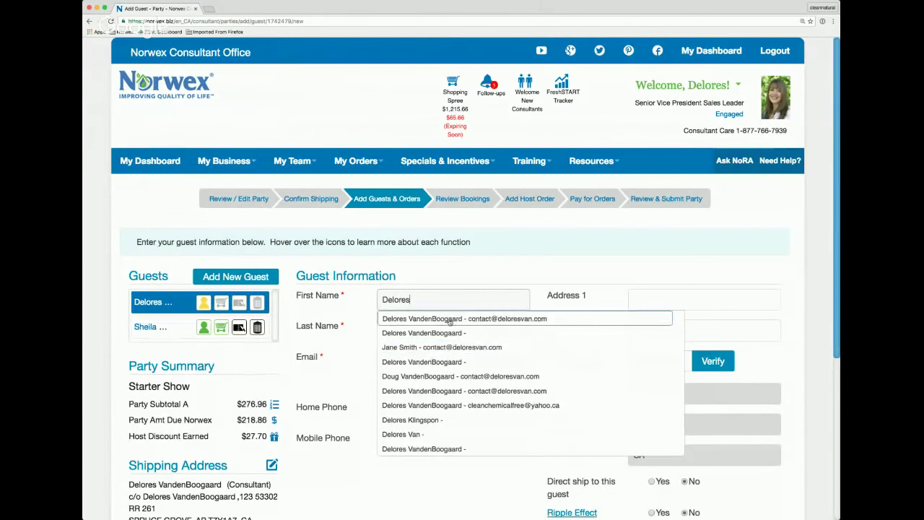
{"action": "left_click", "coordinate": [393, 318]}
{"action": "scroll", "coordinate": [362, 324], "scroll_direction": "down", "scroll_amount": 2}
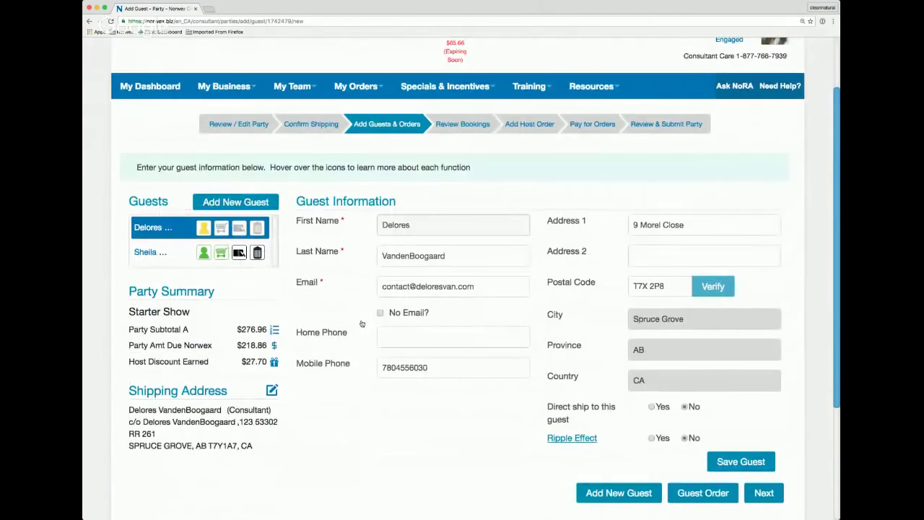
{"action": "left_click", "coordinate": [737, 460]}
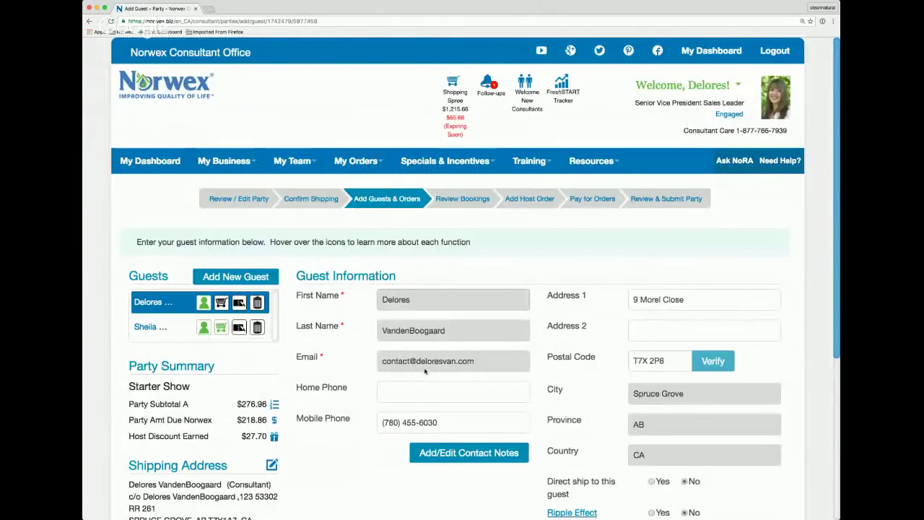
Step: Open the order form for the newly added second guest
{"action": "scroll", "coordinate": [427, 379], "scroll_direction": "down", "scroll_amount": 3}
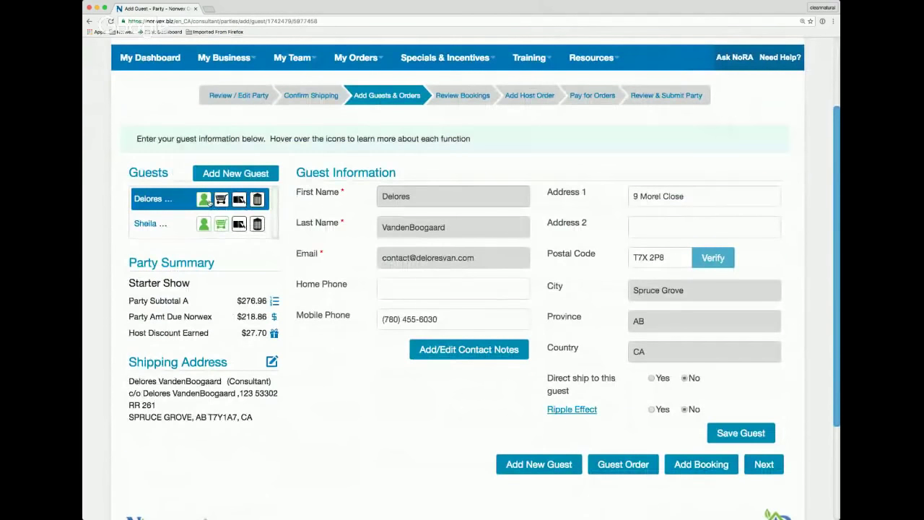
{"action": "left_click", "coordinate": [221, 200]}
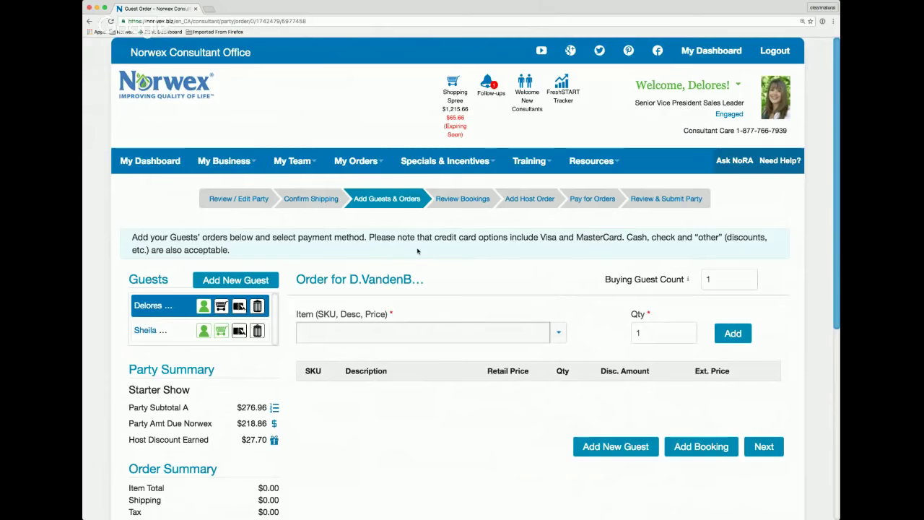
{"action": "scroll", "coordinate": [423, 253], "scroll_direction": "down", "scroll_amount": 1}
{"action": "scroll", "coordinate": [424, 252], "scroll_direction": "down", "scroll_amount": 6}
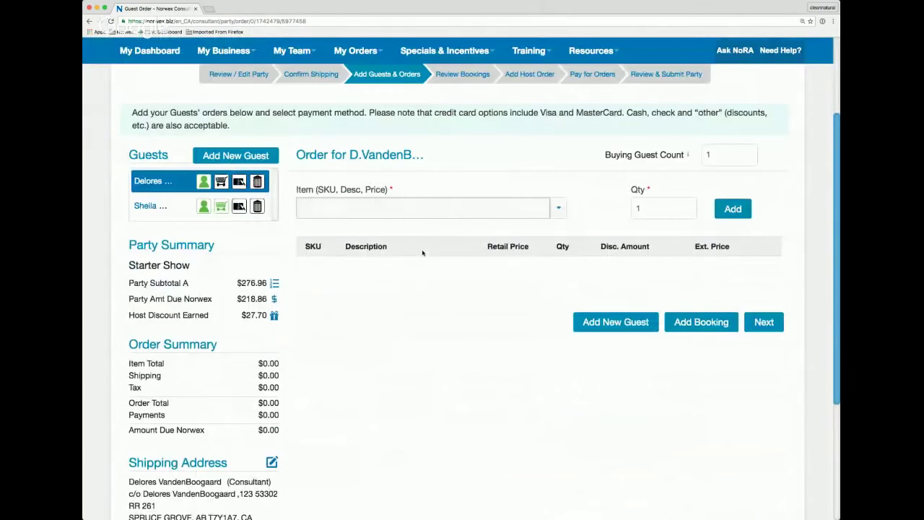
{"action": "scroll", "coordinate": [423, 252], "scroll_direction": "up", "scroll_amount": 1}
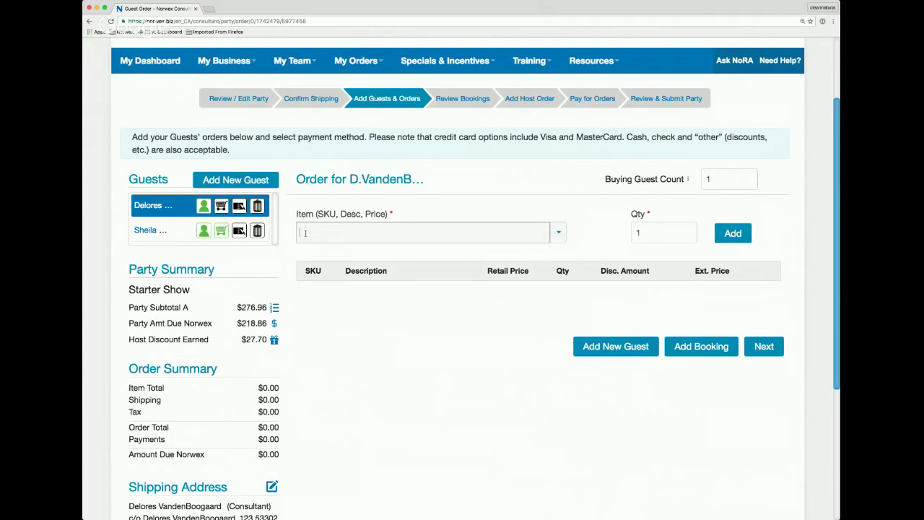
Step: Search the items for "Body" and add one 309044 Vintage Color Body Pack Vintage to the second guest's order
{"action": "type", "text": "Bpdy"}
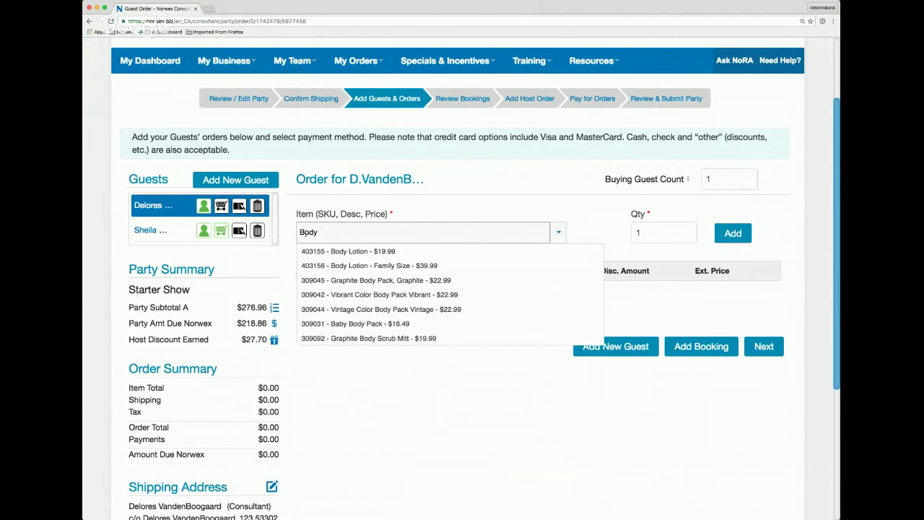
{"action": "key", "text": "Down"}
{"action": "key", "text": "Down"}
{"action": "key", "text": "Down"}
{"action": "key", "text": "Down"}
{"action": "key", "text": "Down"}
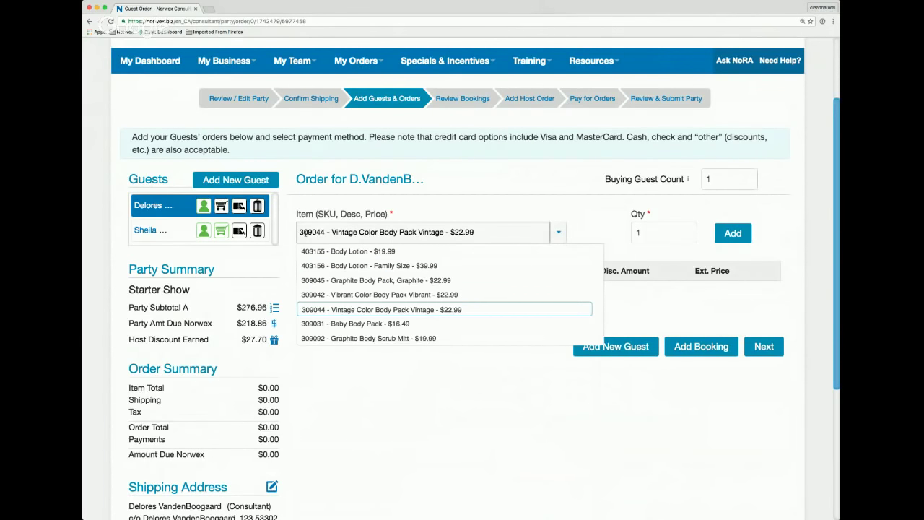
{"action": "key", "text": "Return"}
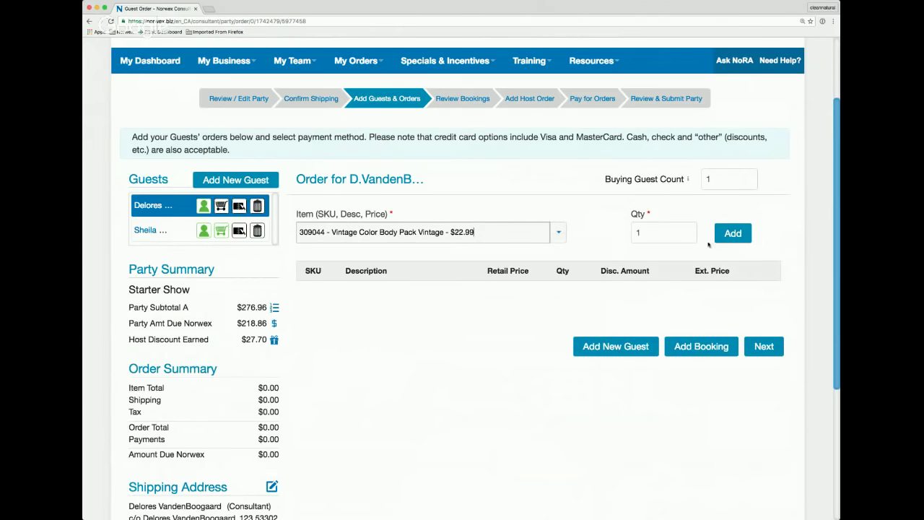
{"action": "left_click", "coordinate": [732, 233]}
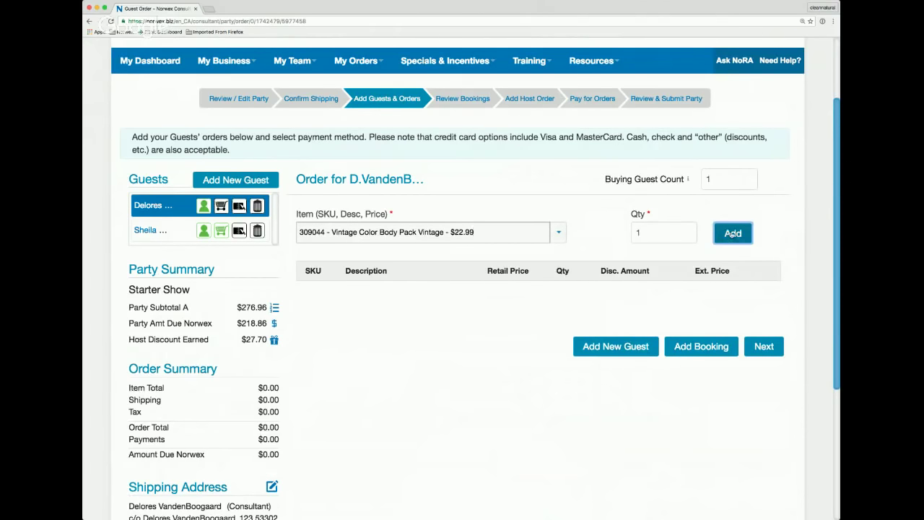
Step: Search the items for "Fluff" and add one 357021 Fluff and Tumble Dryer Balls to the order
{"action": "left_click", "coordinate": [313, 233]}
{"action": "type", "text": "Fluff"}
{"action": "left_click", "coordinate": [325, 250]}
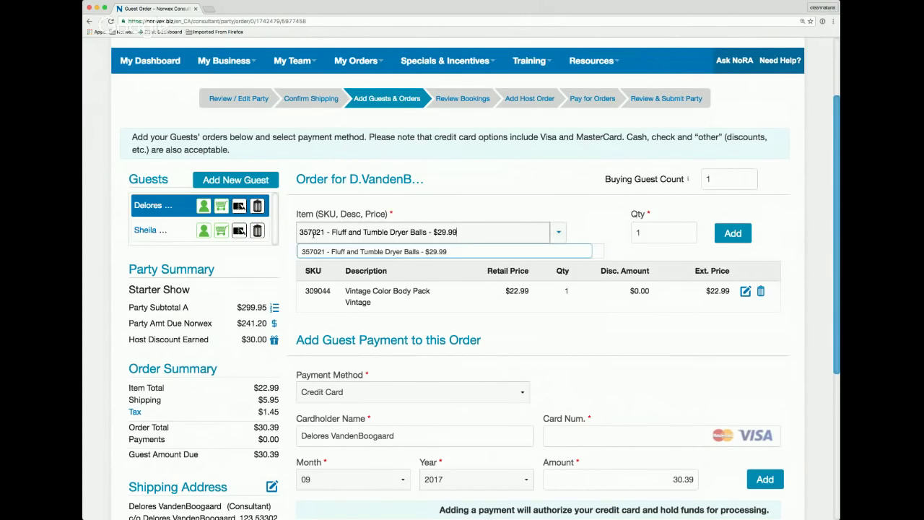
{"action": "left_click", "coordinate": [733, 233]}
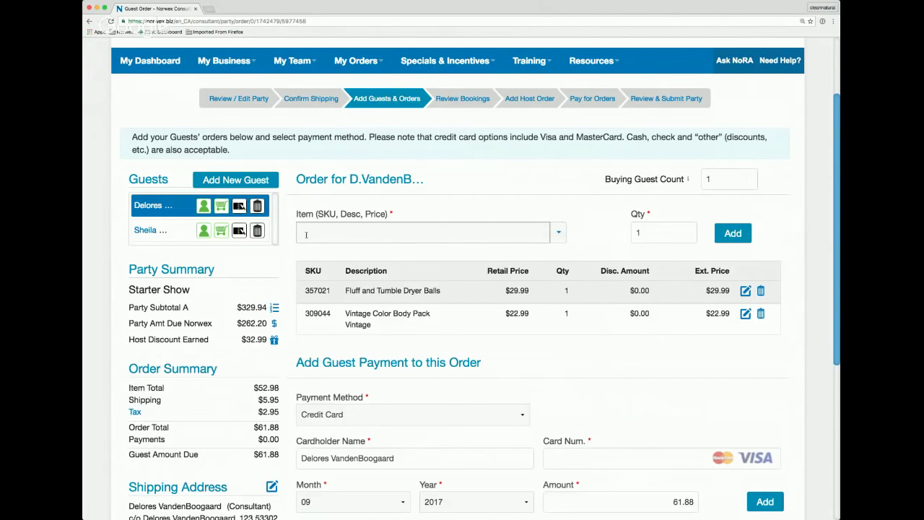
Step: Search the items for "Descal" and add one 403421 Descaler to the order
{"action": "left_click", "coordinate": [306, 235]}
{"action": "type", "text": "Descal"}
{"action": "key", "text": "Down"}
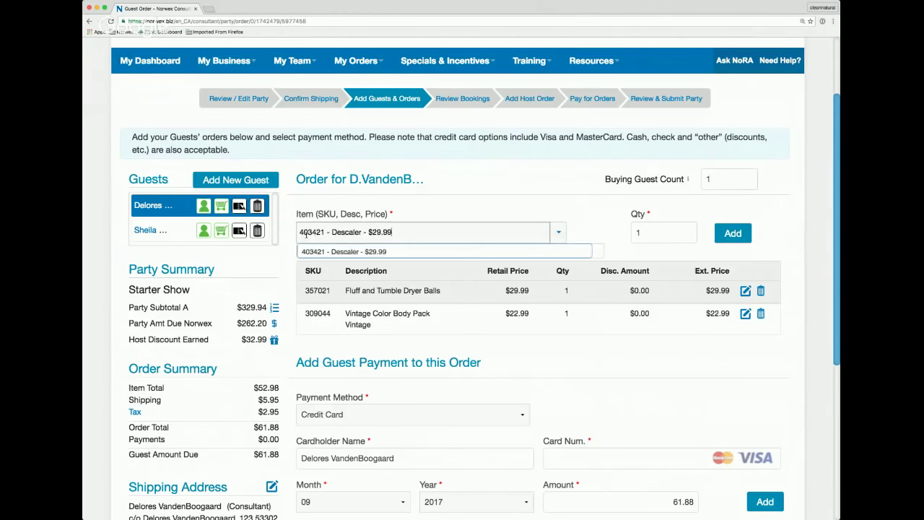
{"action": "key", "text": "Return"}
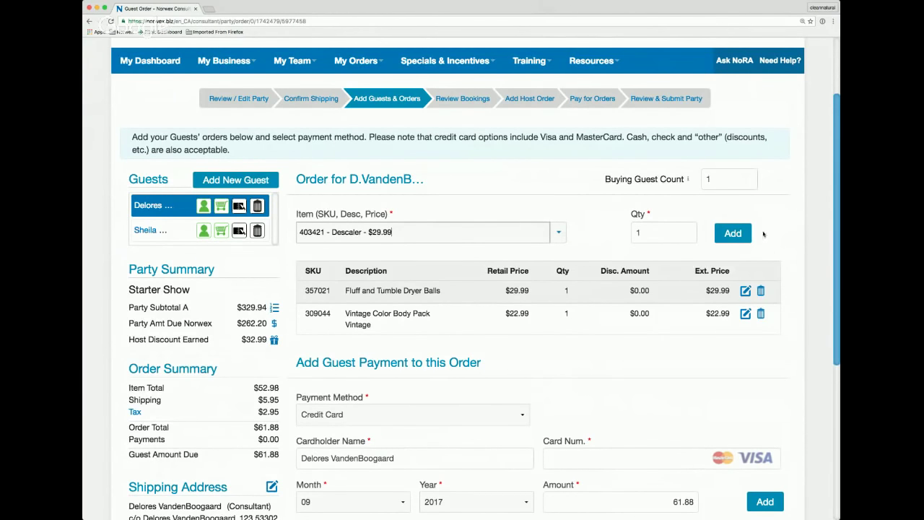
{"action": "left_click", "coordinate": [736, 233]}
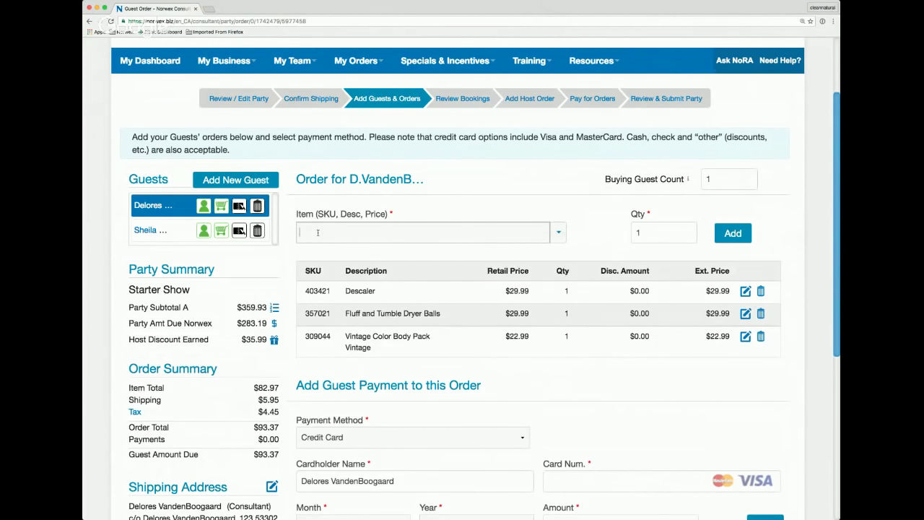
Step: Search the items for "Foam" and add one 403195 Peppermint Foaming Hand Wash to the order
{"action": "type", "text": "F"}
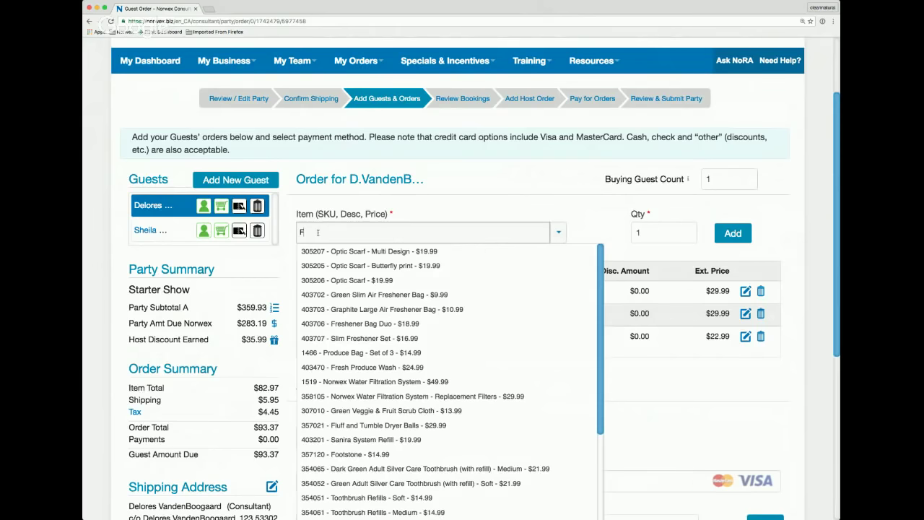
{"action": "type", "text": "oam"}
{"action": "left_click", "coordinate": [361, 251]}
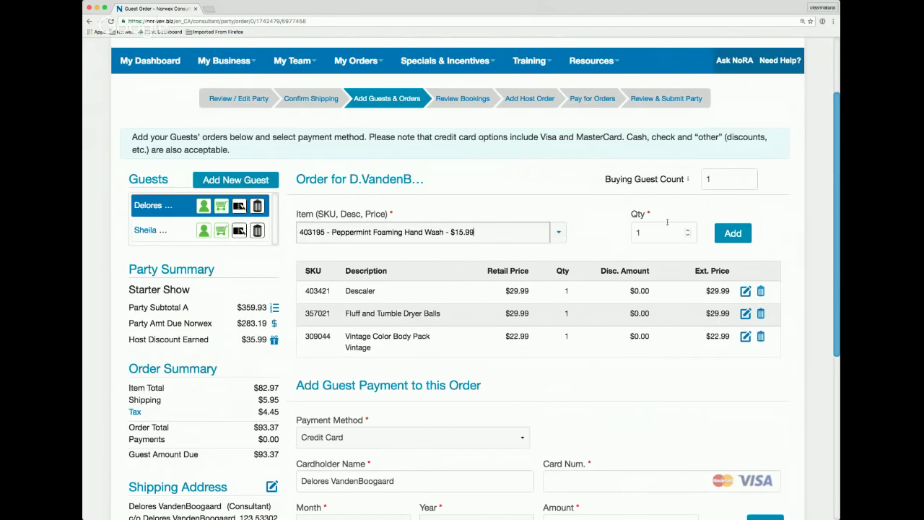
{"action": "left_click", "coordinate": [733, 233]}
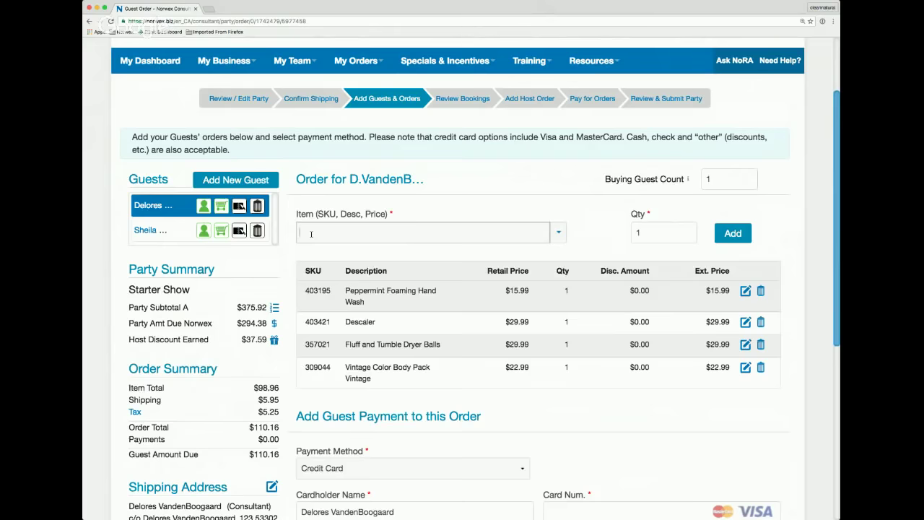
Step: Search the items for "Mattr" and add one 403422 Mattress Cleaner to the order
{"action": "type", "text": "Mattr"}
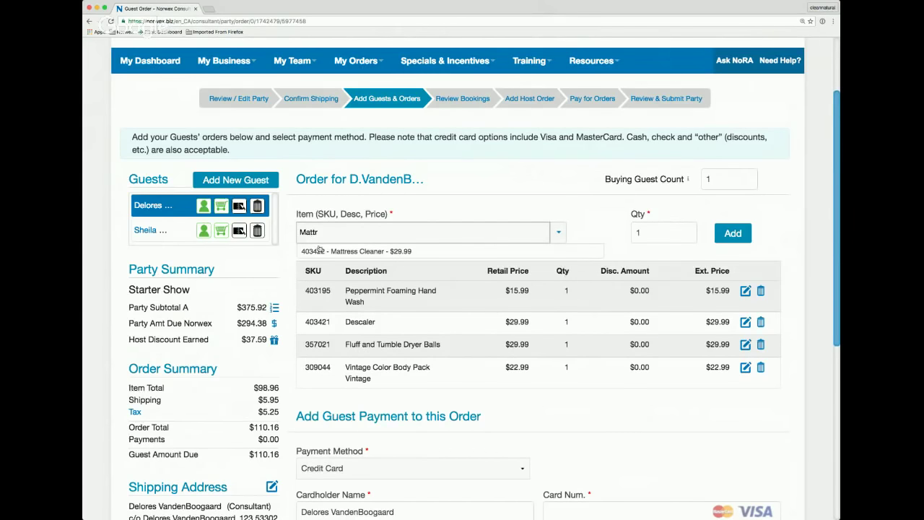
{"action": "left_click", "coordinate": [319, 251]}
{"action": "left_click", "coordinate": [733, 233]}
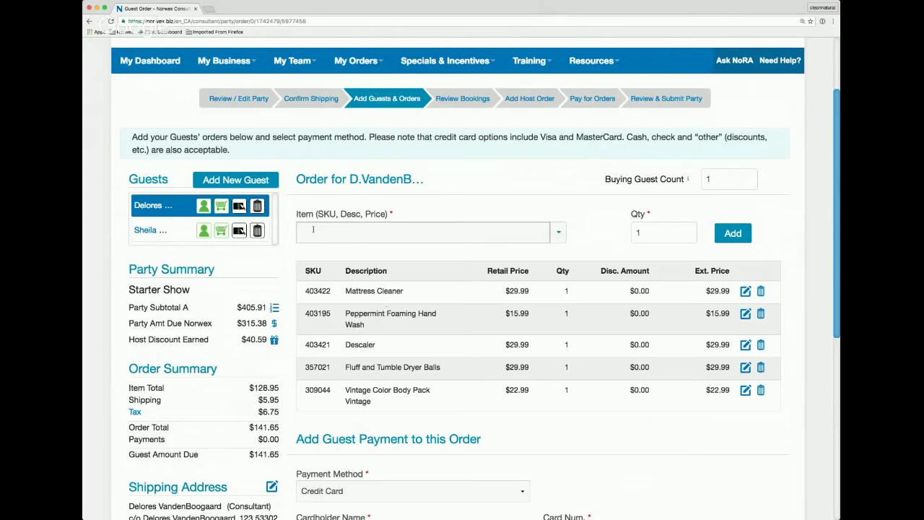
{"action": "type", "text": "Opic"}
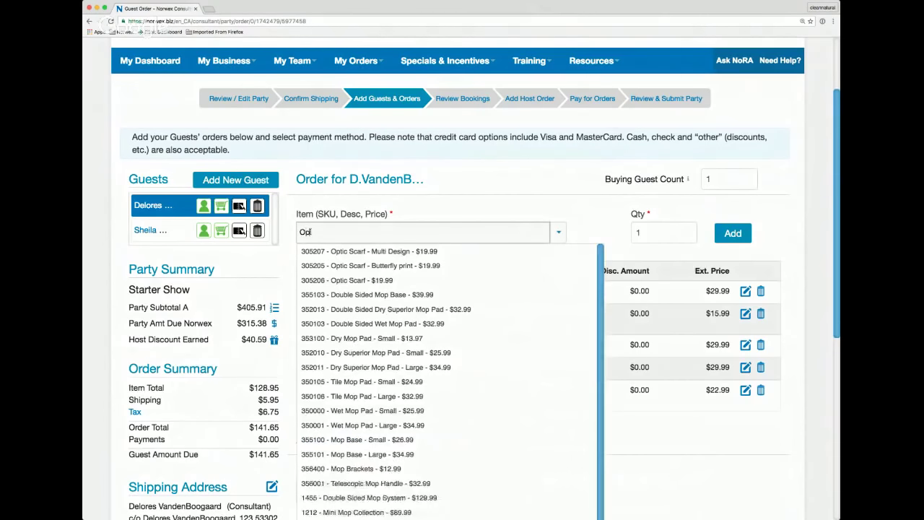
{"action": "key", "text": "BackSpace"}
{"action": "key", "text": "BackSpace"}
{"action": "key", "text": "BackSpace"}
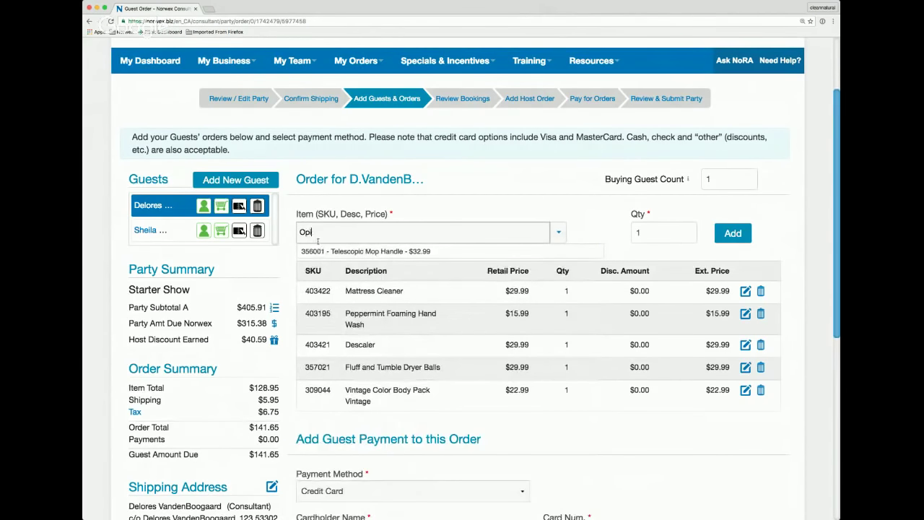
{"action": "key", "text": "Down"}
{"action": "key", "text": "BackSpace"}
{"action": "key", "text": "BackSpace"}
{"action": "key", "text": "BackSpace"}
{"action": "key", "text": "BackSpace"}
{"action": "key", "text": "BackSpace"}
{"action": "key", "text": "BackSpace"}
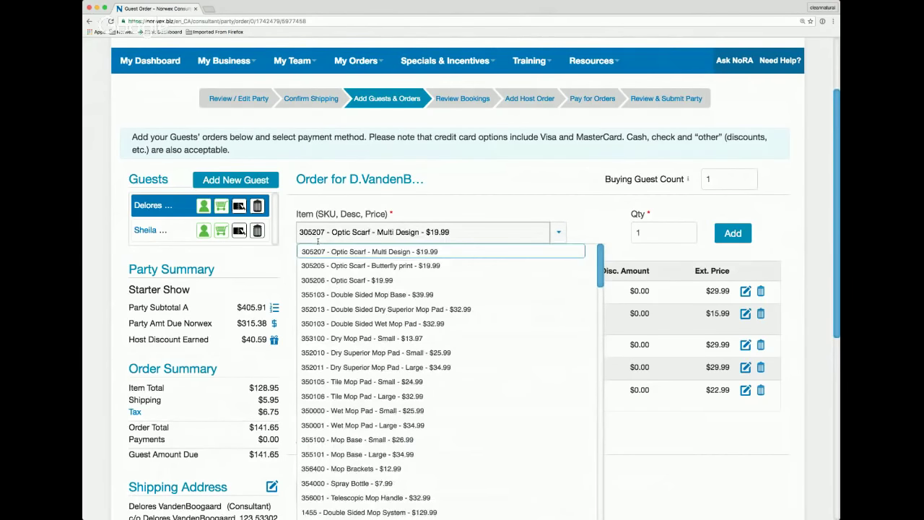
{"action": "key", "text": "BackSpace"}
{"action": "key", "text": "BackSpace"}
{"action": "key", "text": "BackSpace"}
{"action": "key", "text": "BackSpace"}
{"action": "key", "text": "BackSpace"}
{"action": "key", "text": "BackSpace"}
{"action": "key", "text": "BackSpace"}
{"action": "key", "text": "BackSpace"}
{"action": "key", "text": "BackSpace"}
{"action": "key", "text": "BackSpace"}
{"action": "key", "text": "BackSpace"}
{"action": "key", "text": "BackSpace"}
{"action": "key", "text": "BackSpace"}
{"action": "key", "text": "BackSpace"}
{"action": "key", "text": "BackSpace"}
{"action": "key", "text": "BackSpace"}
{"action": "key", "text": "BackSpace"}
{"action": "key", "text": "BackSpace"}
{"action": "key", "text": "BackSpace"}
{"action": "key", "text": "BackSpace"}
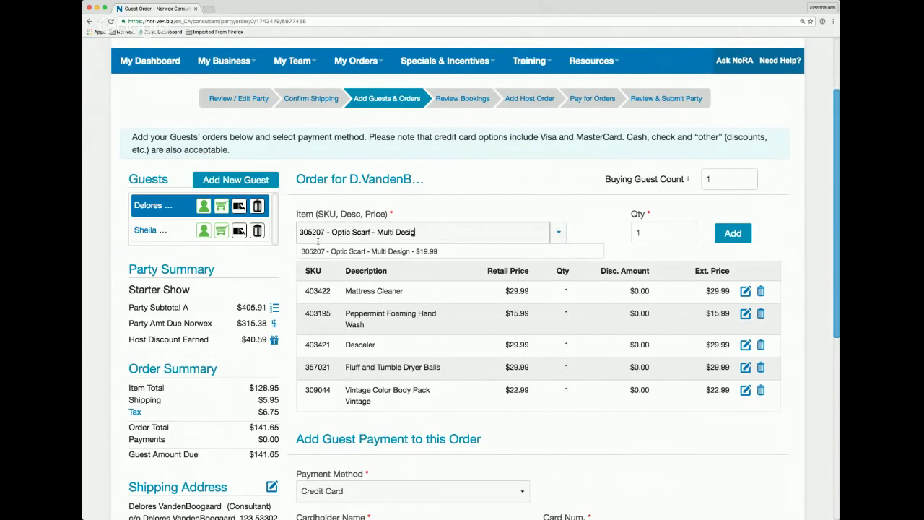
{"action": "key", "text": "BackSpace"}
{"action": "key", "text": "BackSpace"}
{"action": "key", "text": "BackSpace"}
{"action": "key", "text": "BackSpace"}
{"action": "key", "text": "BackSpace"}
{"action": "key", "text": "BackSpace"}
{"action": "key", "text": "BackSpace"}
{"action": "key", "text": "BackSpace"}
{"action": "key", "text": "BackSpace"}
{"action": "key", "text": "BackSpace"}
{"action": "key", "text": "BackSpace"}
{"action": "key", "text": "BackSpace"}
{"action": "key", "text": "BackSpace"}
{"action": "key", "text": "BackSpace"}
{"action": "key", "text": "BackSpace"}
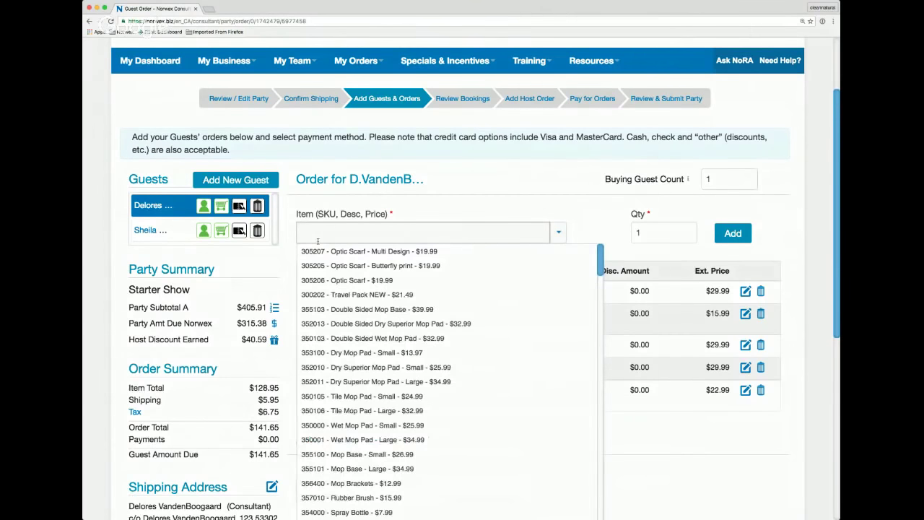
Step: Search the items for "Optic" and add one 305203 Blue Optic Cloth to the order
{"action": "type", "text": "Optic C"}
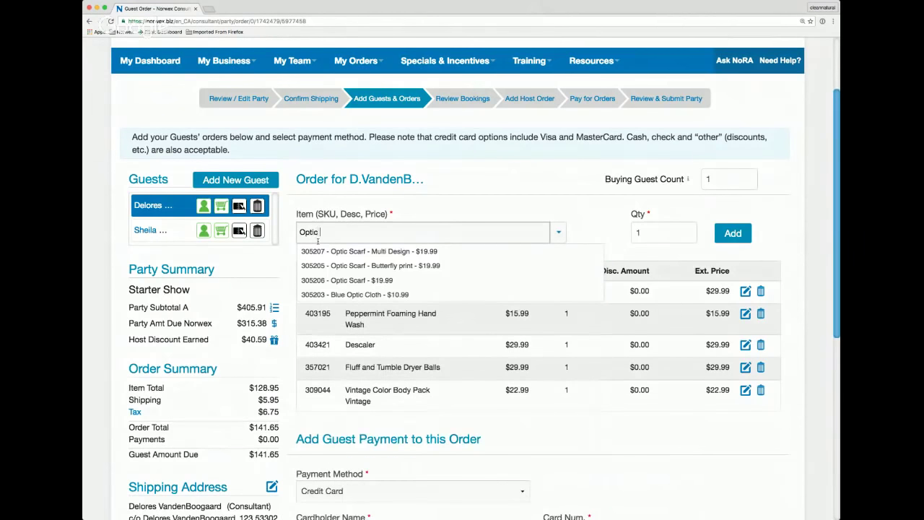
{"action": "left_click", "coordinate": [332, 251]}
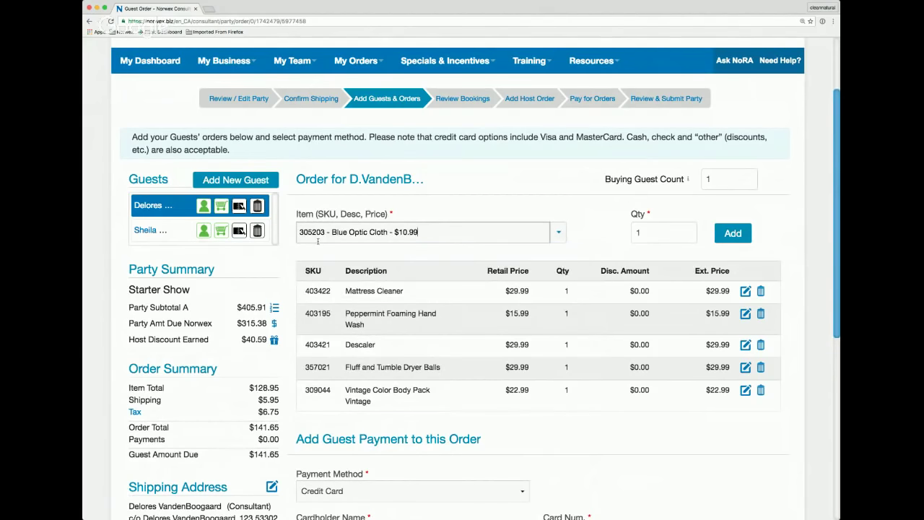
{"action": "left_click", "coordinate": [748, 235]}
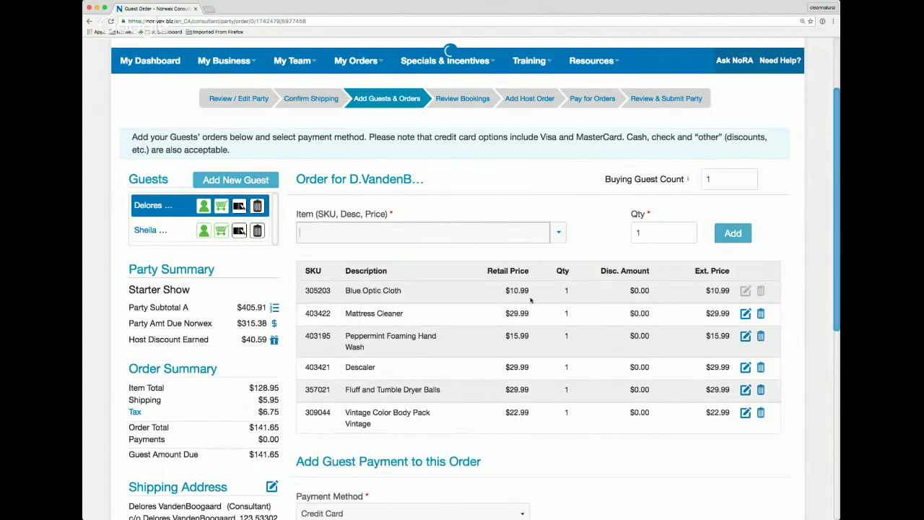
Step: Examine the guest order's item total, shipping and tax, and the party subtotal
{"action": "scroll", "coordinate": [446, 323], "scroll_direction": "down", "scroll_amount": 1}
{"action": "scroll", "coordinate": [446, 323], "scroll_direction": "down", "scroll_amount": 2}
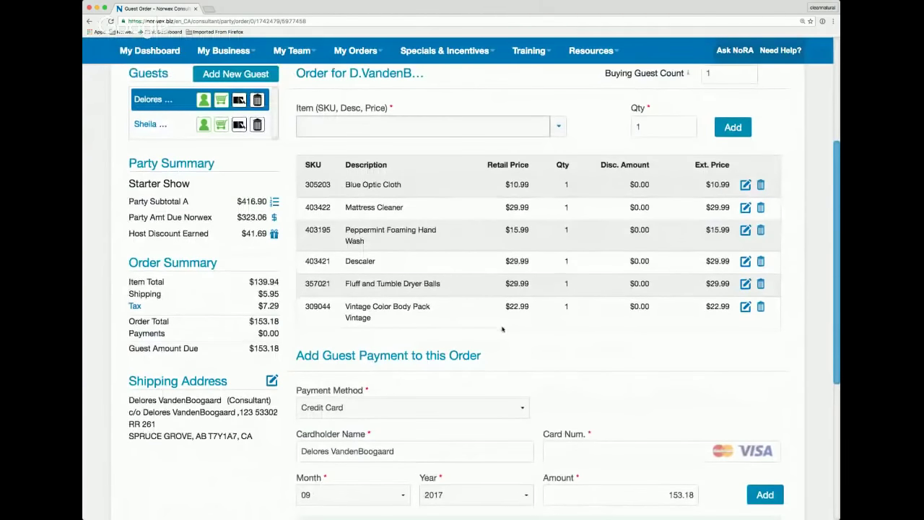
{"action": "scroll", "coordinate": [505, 329], "scroll_direction": "down", "scroll_amount": 1}
{"action": "scroll", "coordinate": [502, 329], "scroll_direction": "up", "scroll_amount": 1}
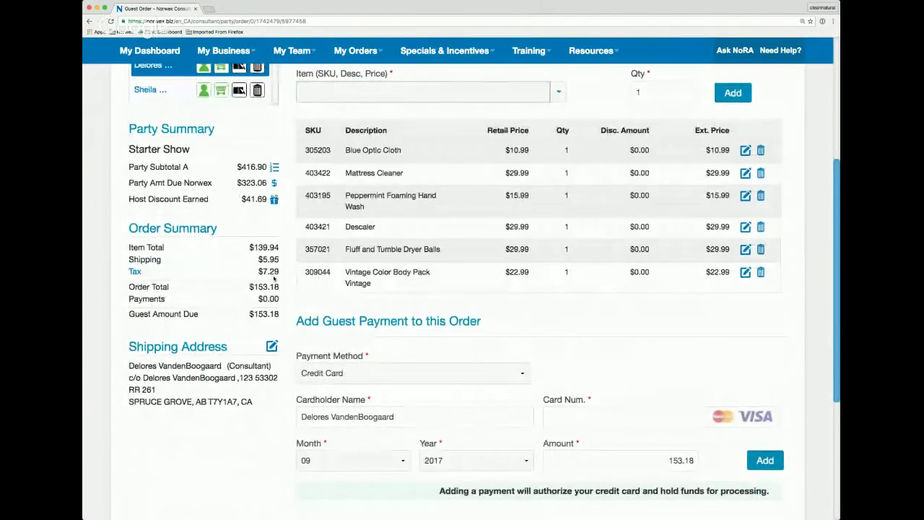
{"action": "left_click_drag", "start_coordinate": [244, 248], "coordinate": [278, 248]}
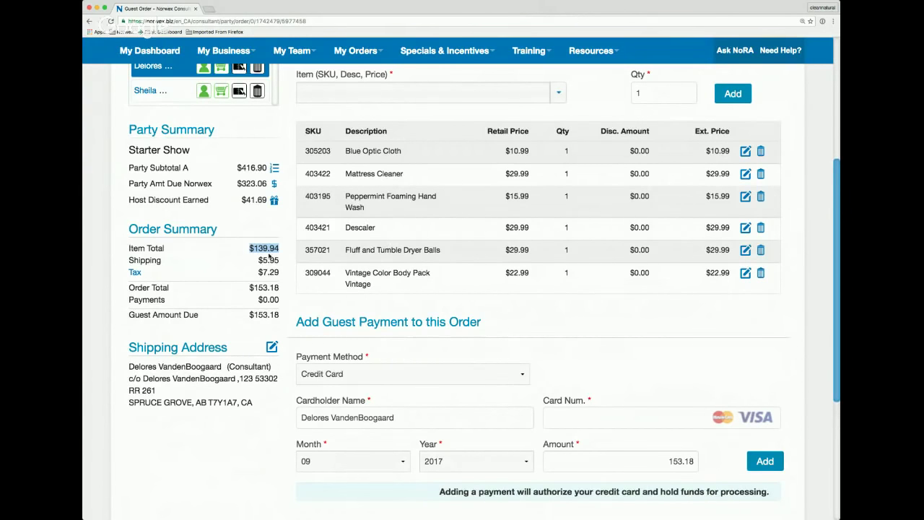
{"action": "left_click_drag", "start_coordinate": [247, 261], "coordinate": [282, 272]}
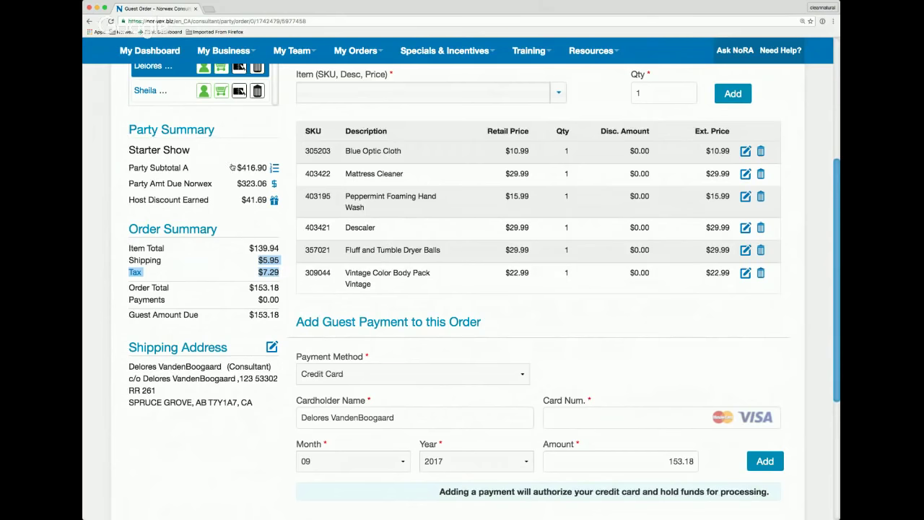
{"action": "left_click_drag", "start_coordinate": [232, 167], "coordinate": [269, 168]}
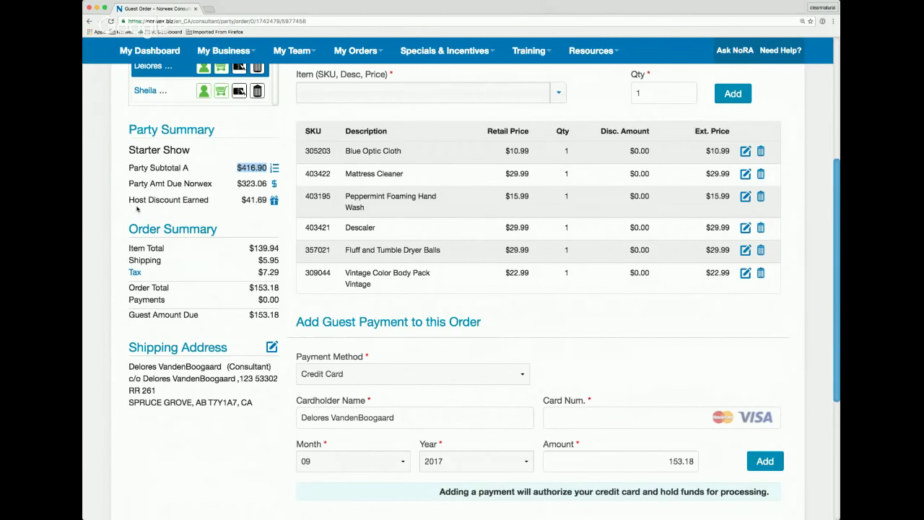
Step: Go to the Review Bookings stage and start a new booking with the second guest as host
{"action": "scroll", "coordinate": [386, 244], "scroll_direction": "up", "scroll_amount": 1}
{"action": "scroll", "coordinate": [386, 244], "scroll_direction": "up", "scroll_amount": 5}
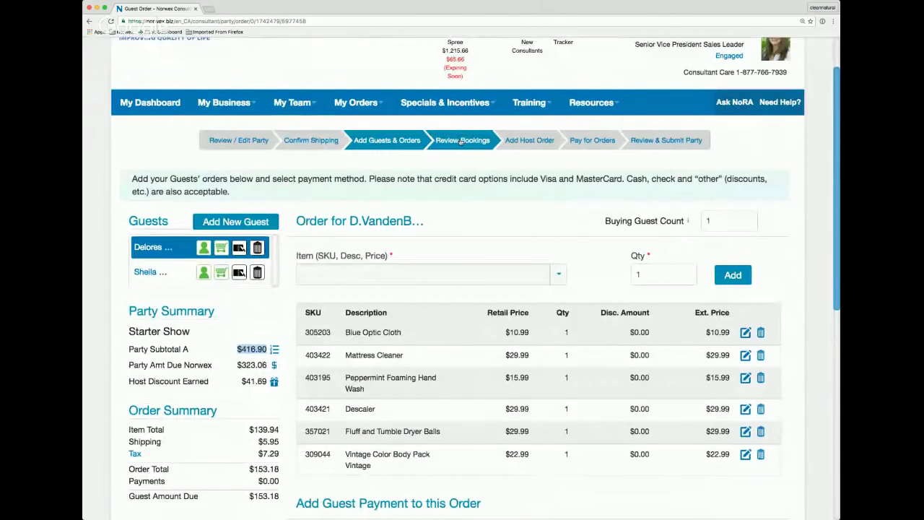
{"action": "left_click", "coordinate": [460, 141]}
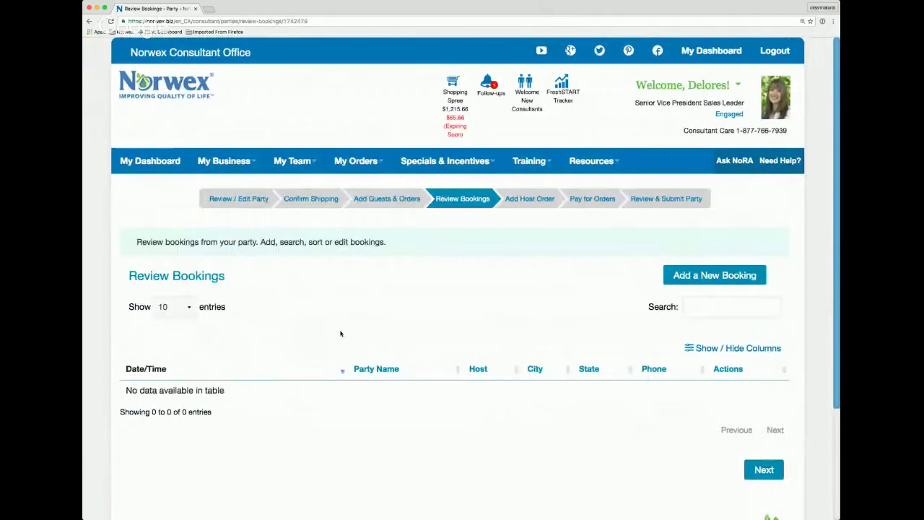
{"action": "scroll", "coordinate": [336, 326], "scroll_direction": "down", "scroll_amount": 3}
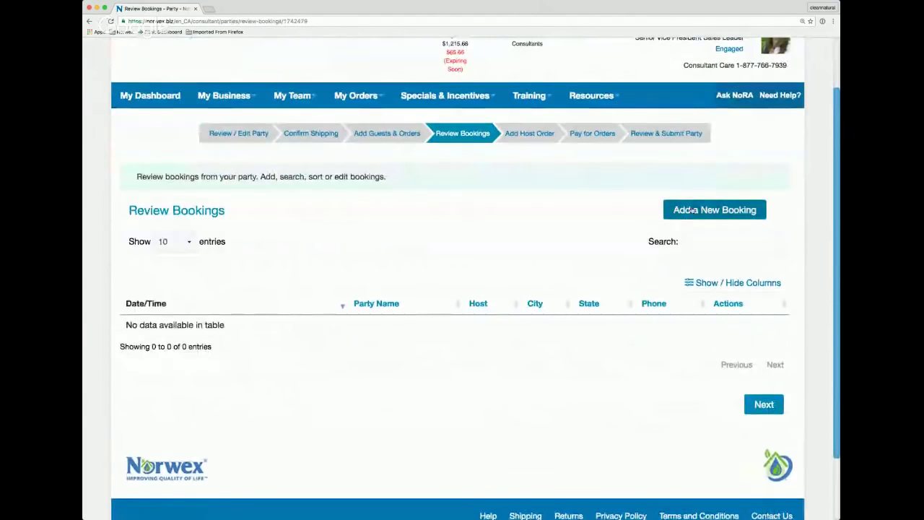
{"action": "left_click", "coordinate": [691, 210]}
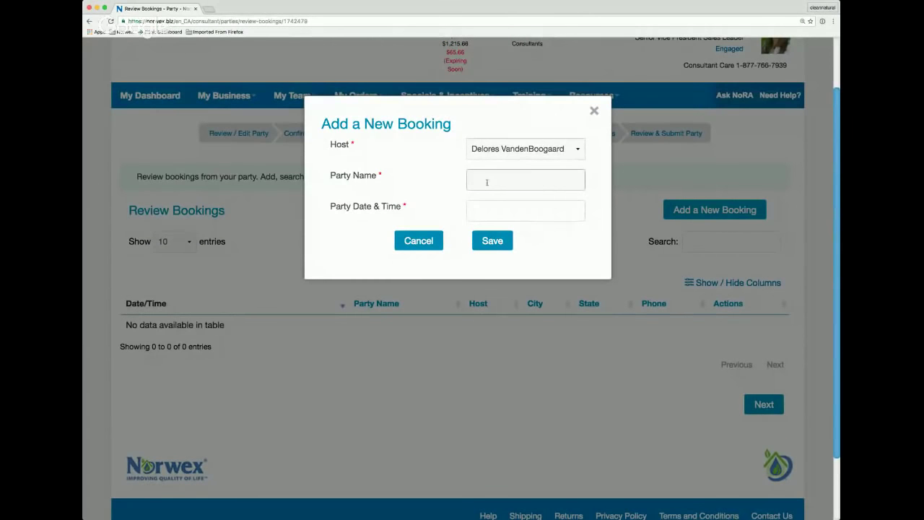
{"action": "left_click", "coordinate": [576, 150]}
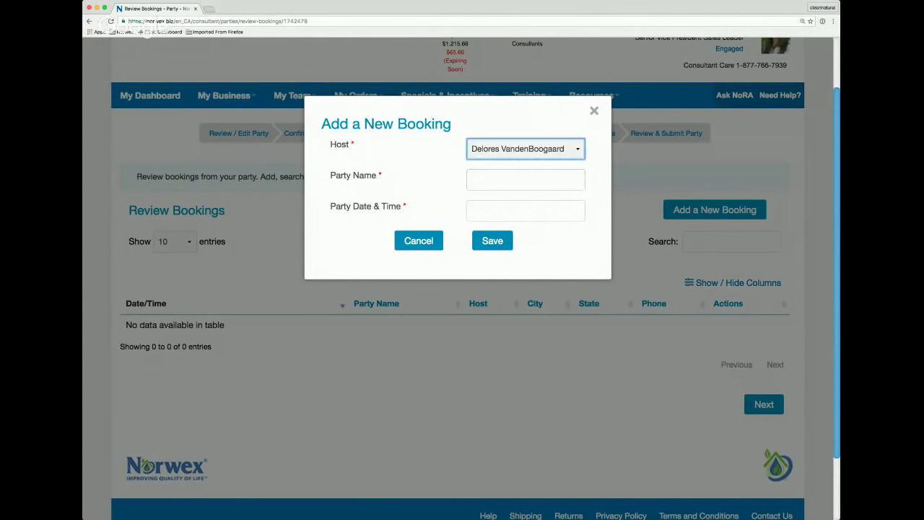
{"action": "left_click", "coordinate": [544, 163]}
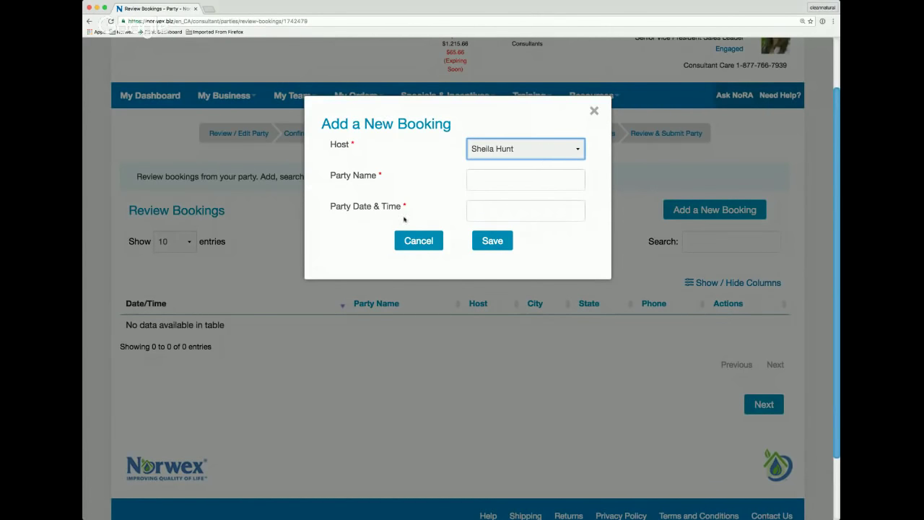
Step: Name the new booking's party "Launch Show"
{"action": "left_click", "coordinate": [482, 180]}
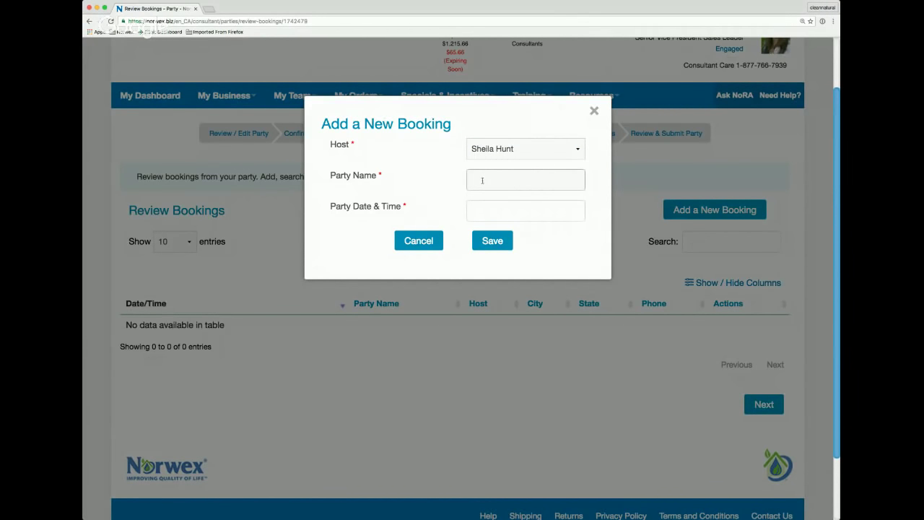
{"action": "type", "text": "Launch show"}
{"action": "key", "text": "BackSpace"}
{"action": "key", "text": "BackSpace"}
{"action": "key", "text": "BackSpace"}
{"action": "key", "text": "BackSpace"}
{"action": "type", "text": "Show"}
Step: Set the party date and time to 09/15/2016 6:00 PM and save the booking
{"action": "left_click", "coordinate": [479, 215]}
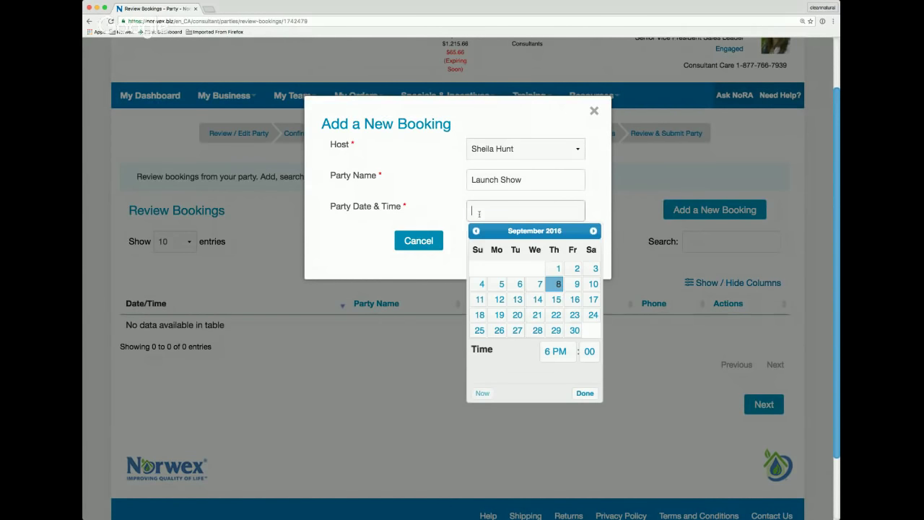
{"action": "left_click", "coordinate": [556, 301]}
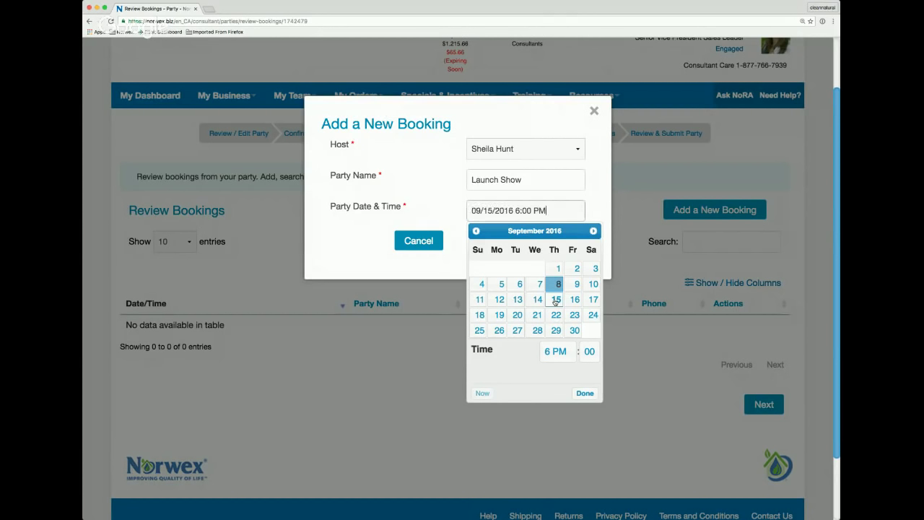
{"action": "left_click", "coordinate": [585, 393]}
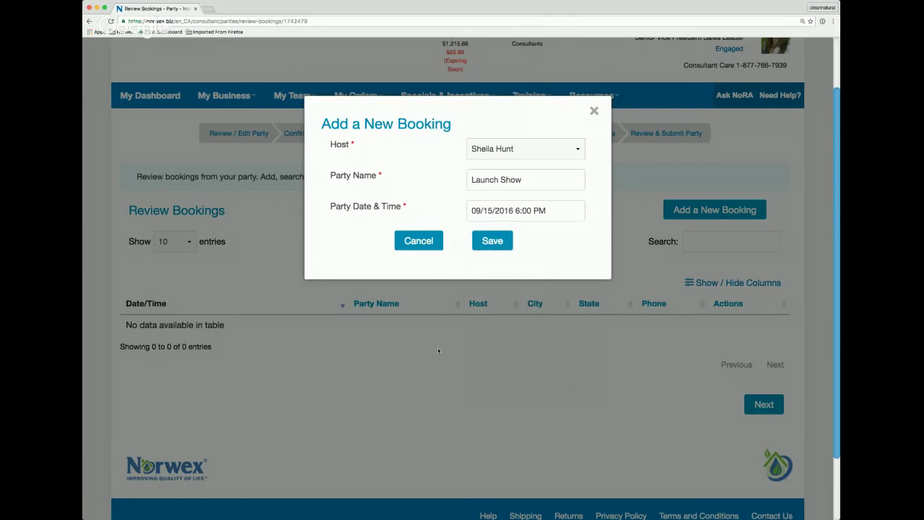
{"action": "left_click", "coordinate": [492, 242]}
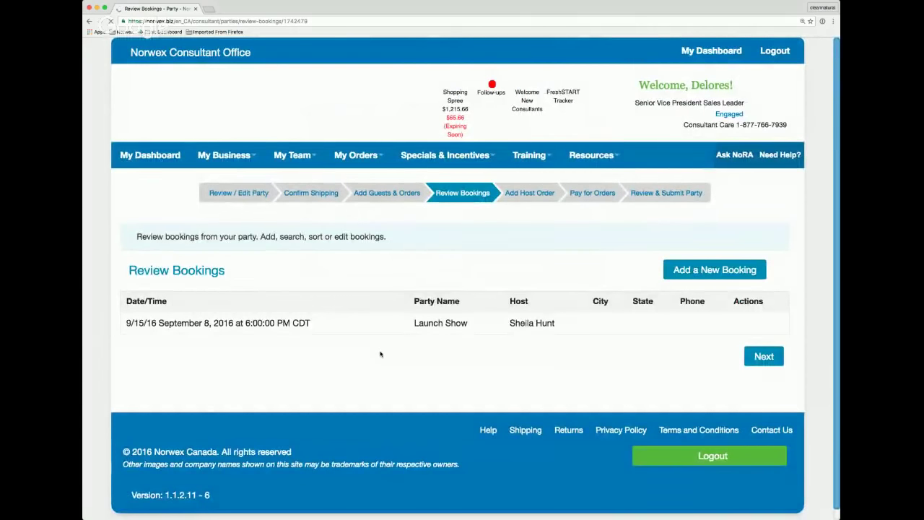
Step: Check the host of the Launch Show booking and continue to the Add Host Order stage
{"action": "scroll", "coordinate": [390, 334], "scroll_direction": "down", "scroll_amount": 1}
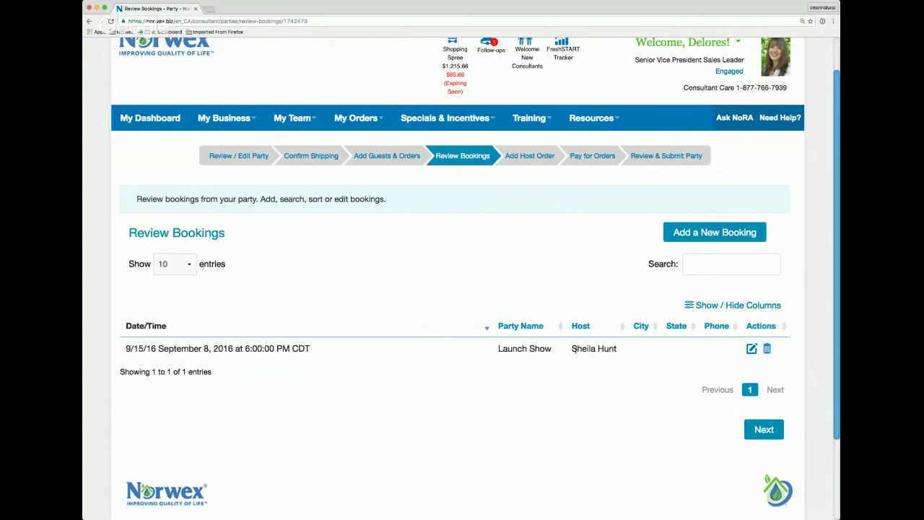
{"action": "left_click_drag", "start_coordinate": [572, 348], "coordinate": [615, 349]}
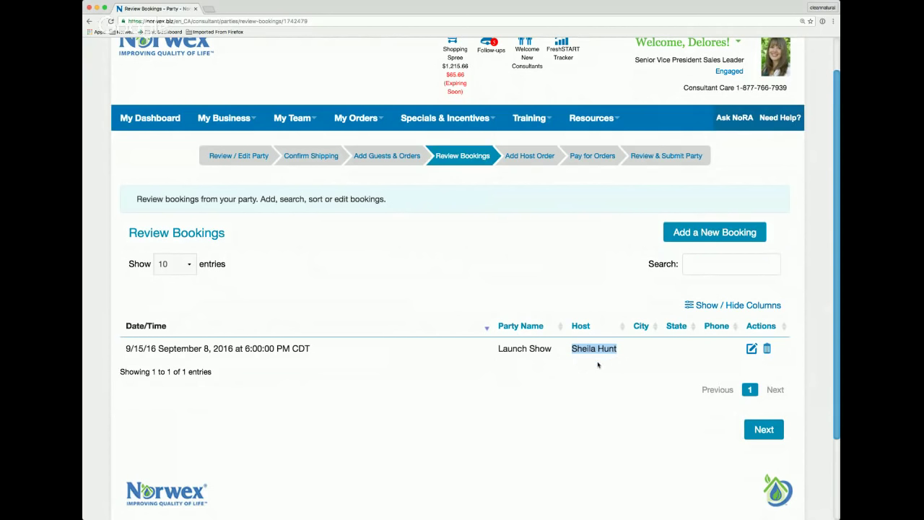
{"action": "left_click", "coordinate": [599, 365]}
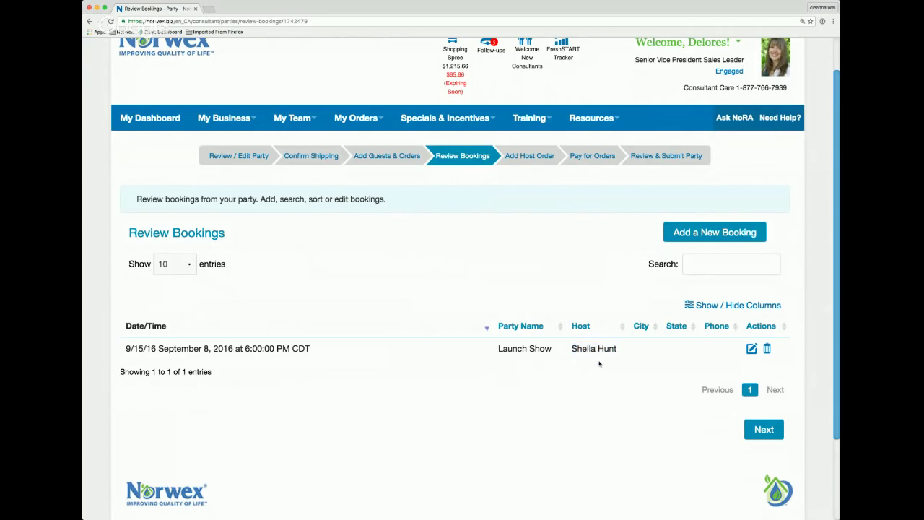
{"action": "left_click", "coordinate": [765, 430]}
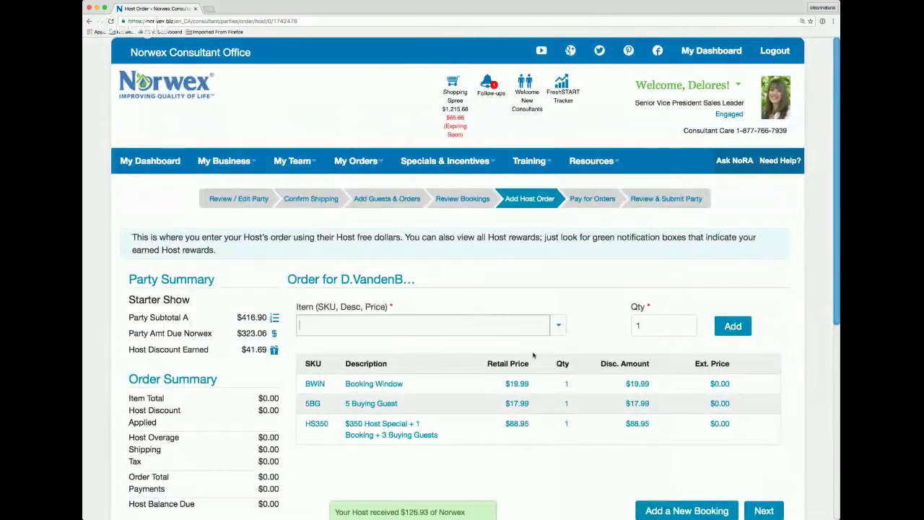
Step: Examine the Booking Window, 5 Buying Guest and $350 Host Special rewards in the host order
{"action": "scroll", "coordinate": [533, 354], "scroll_direction": "down", "scroll_amount": 3}
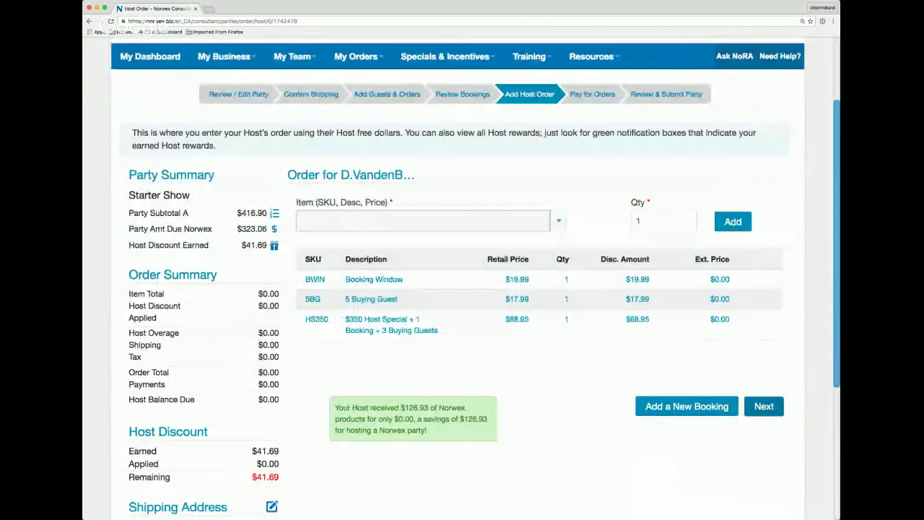
{"action": "left_click", "coordinate": [299, 221]}
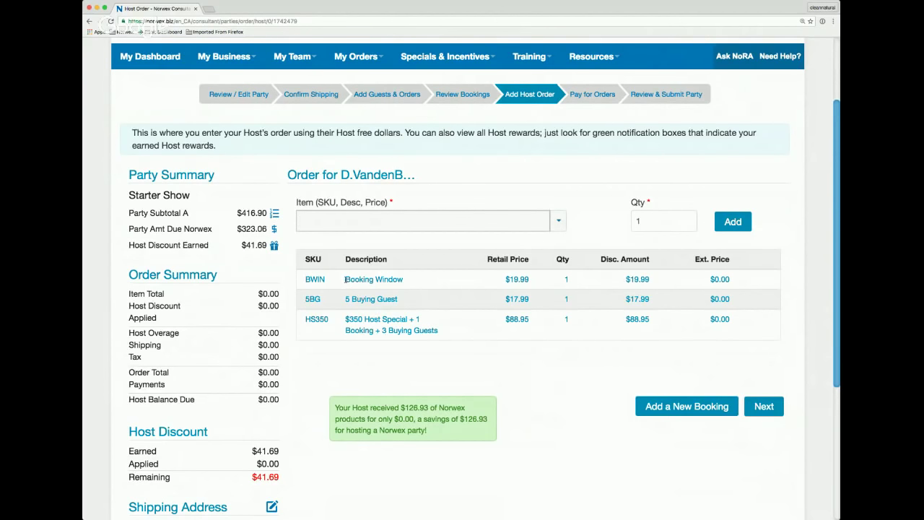
{"action": "left_click_drag", "start_coordinate": [346, 279], "coordinate": [405, 280]}
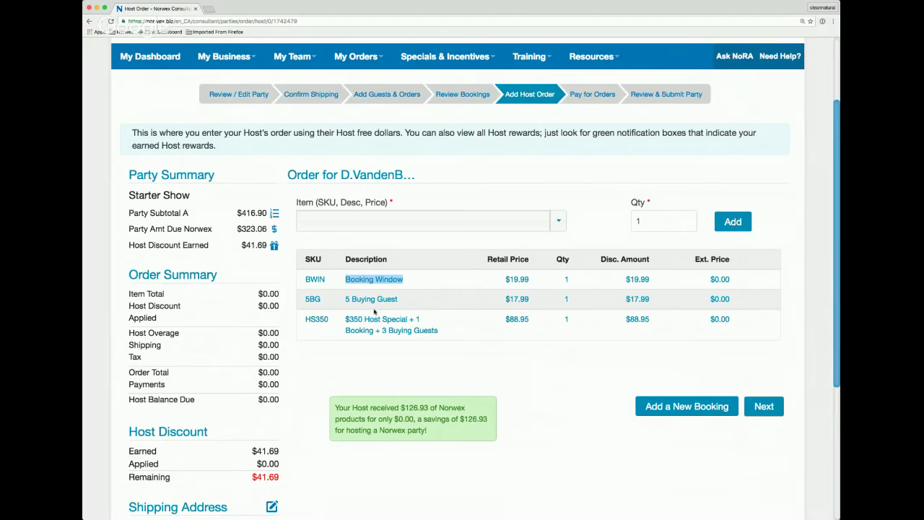
{"action": "left_click_drag", "start_coordinate": [345, 300], "coordinate": [400, 298]}
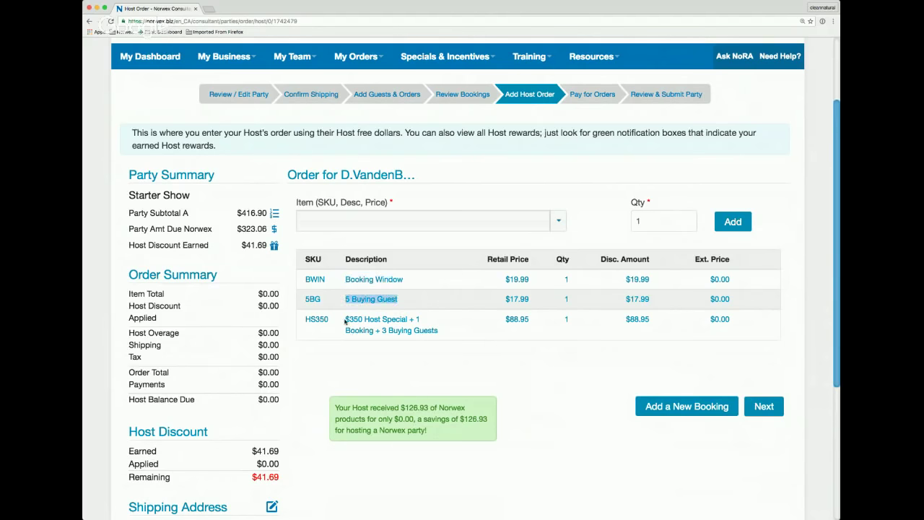
{"action": "scroll", "coordinate": [345, 320], "scroll_direction": "down", "scroll_amount": 1}
{"action": "left_click_drag", "start_coordinate": [345, 320], "coordinate": [421, 316]}
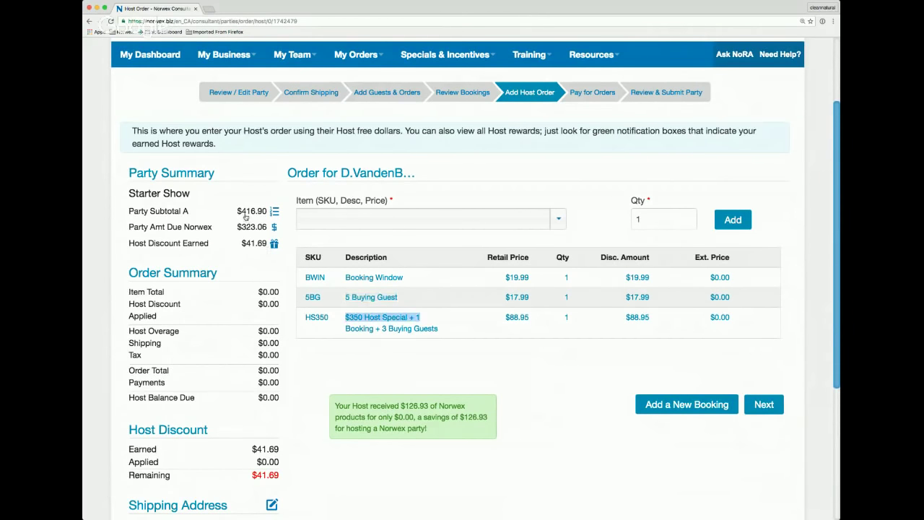
Step: Add one 403426 Oven & Grill Cleaner to the host's order
{"action": "left_click", "coordinate": [321, 220]}
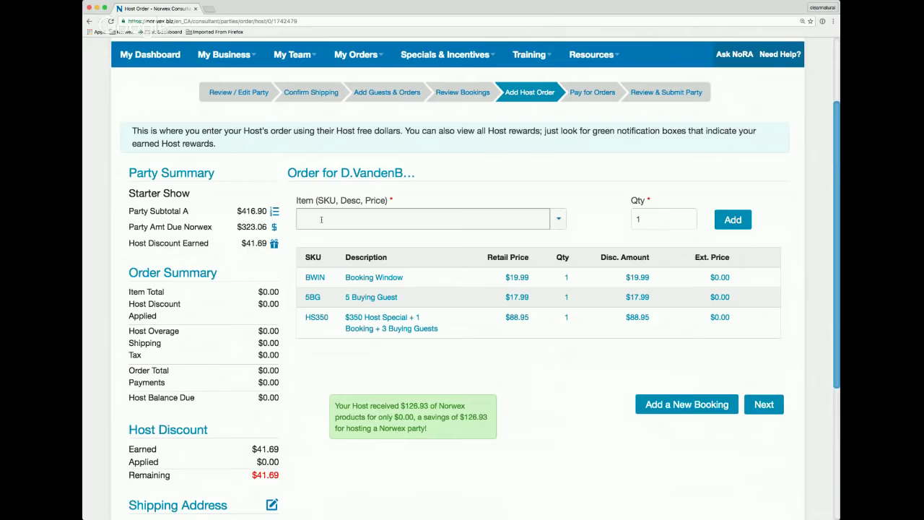
{"action": "type", "text": "Oven"}
{"action": "key", "text": "Down"}
{"action": "key", "text": "Return"}
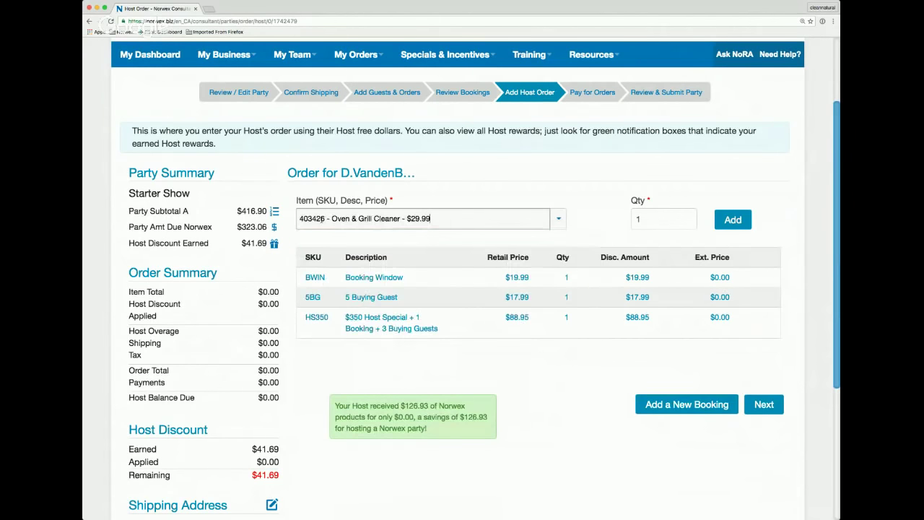
{"action": "left_click", "coordinate": [733, 220]}
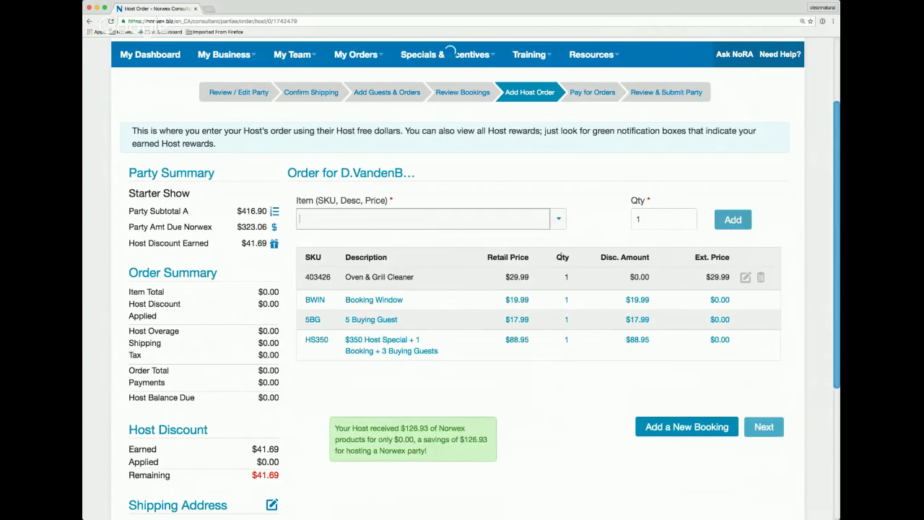
Step: Add one 1002 Blue Dish Cloth to the host's order
{"action": "left_click", "coordinate": [316, 221]}
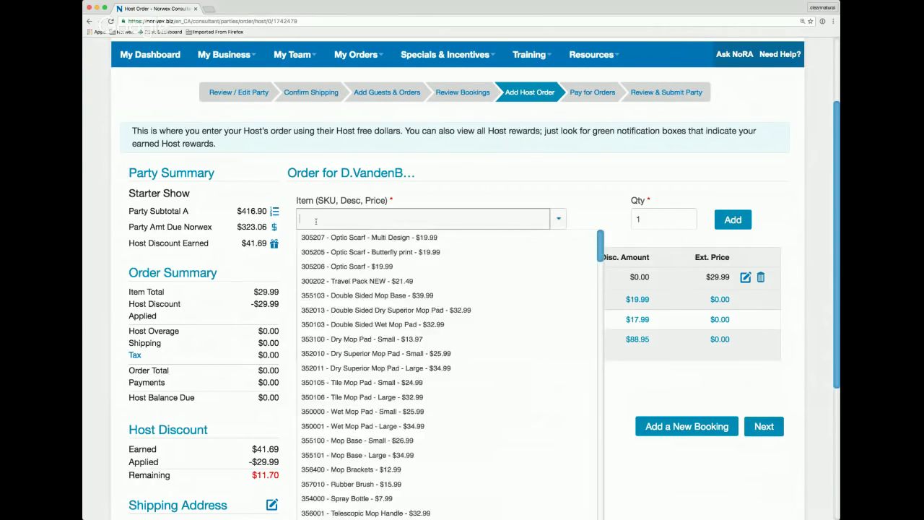
{"action": "type", "text": "Dish"}
{"action": "key", "text": "Down"}
{"action": "key", "text": "Down"}
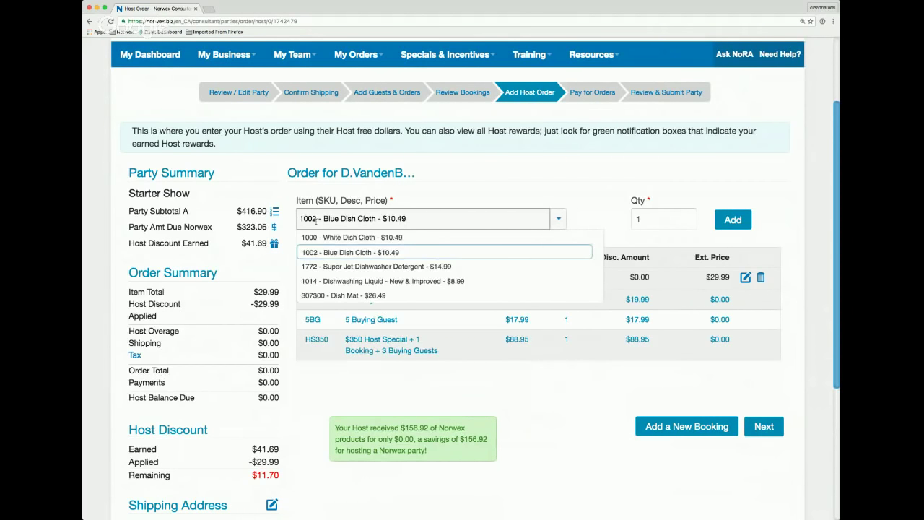
{"action": "key", "text": "Return"}
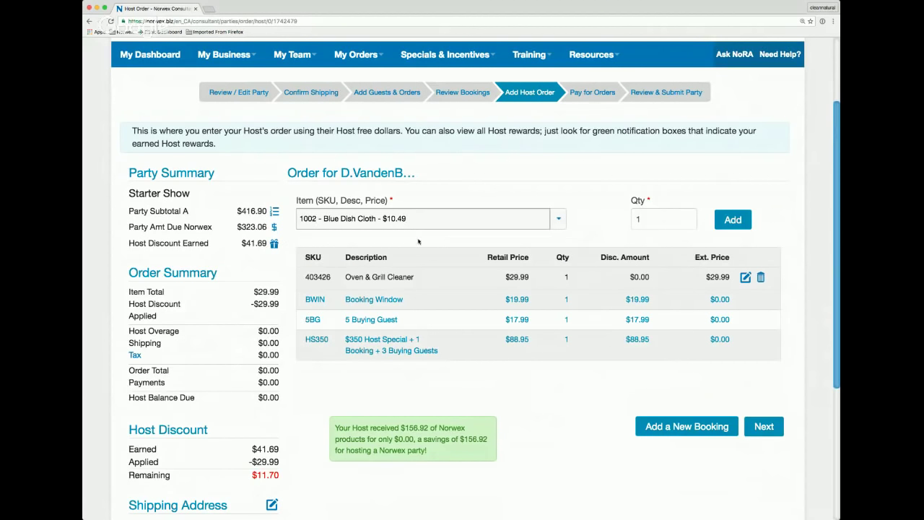
{"action": "left_click", "coordinate": [734, 223]}
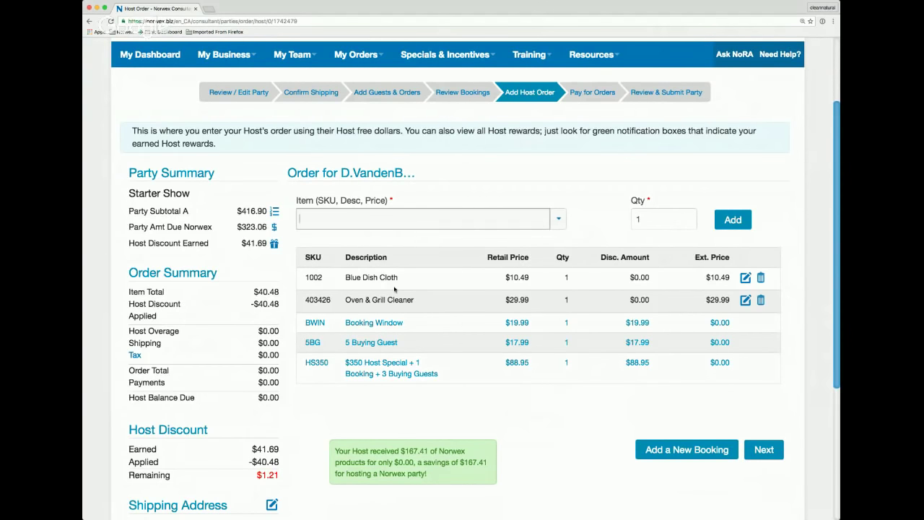
Step: Check the remaining host discount and continue to the Pay for Orders stage, agreeing to leave the rest of the discount unused
{"action": "scroll", "coordinate": [394, 289], "scroll_direction": "down", "scroll_amount": 1}
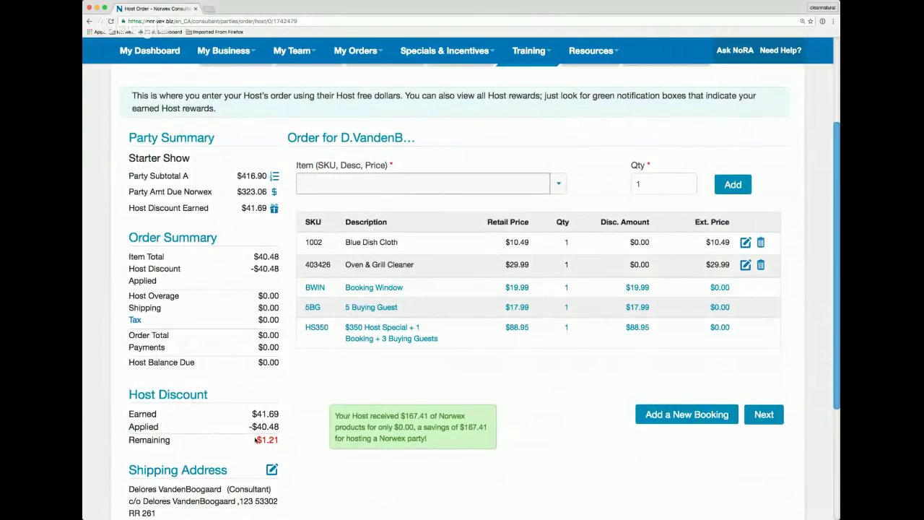
{"action": "left_click_drag", "start_coordinate": [256, 439], "coordinate": [281, 439]}
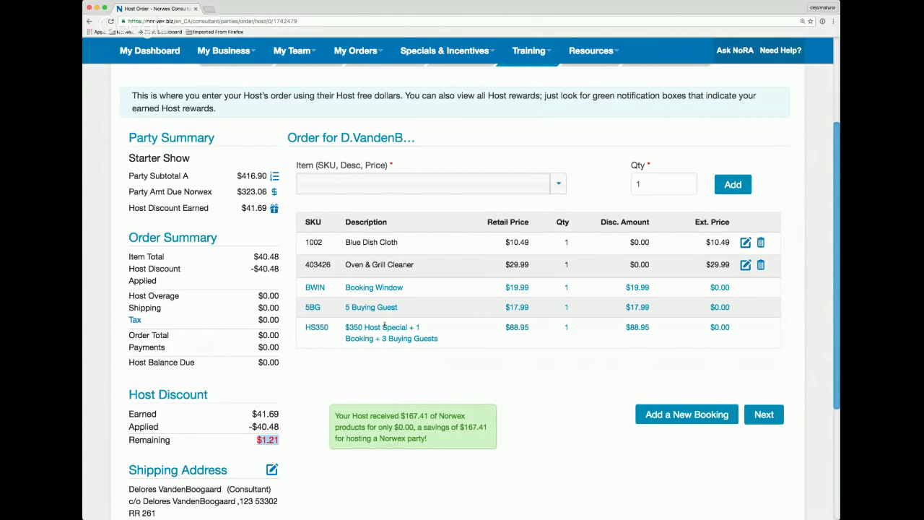
{"action": "scroll", "coordinate": [385, 354], "scroll_direction": "up", "scroll_amount": 2}
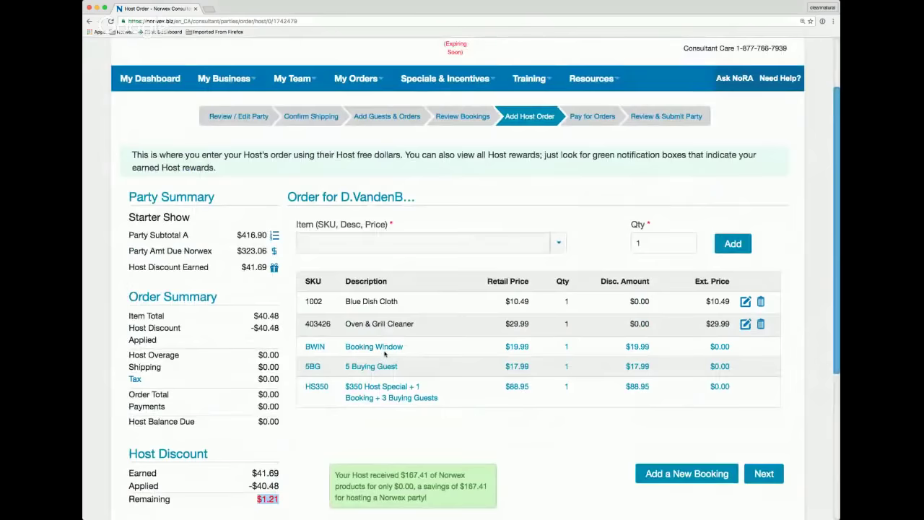
{"action": "scroll", "coordinate": [385, 354], "scroll_direction": "down", "scroll_amount": 1}
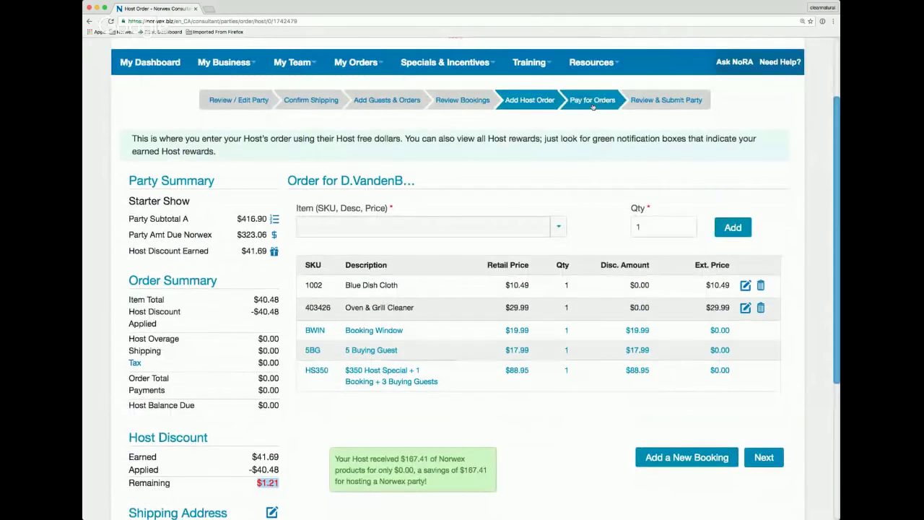
{"action": "left_click", "coordinate": [593, 105]}
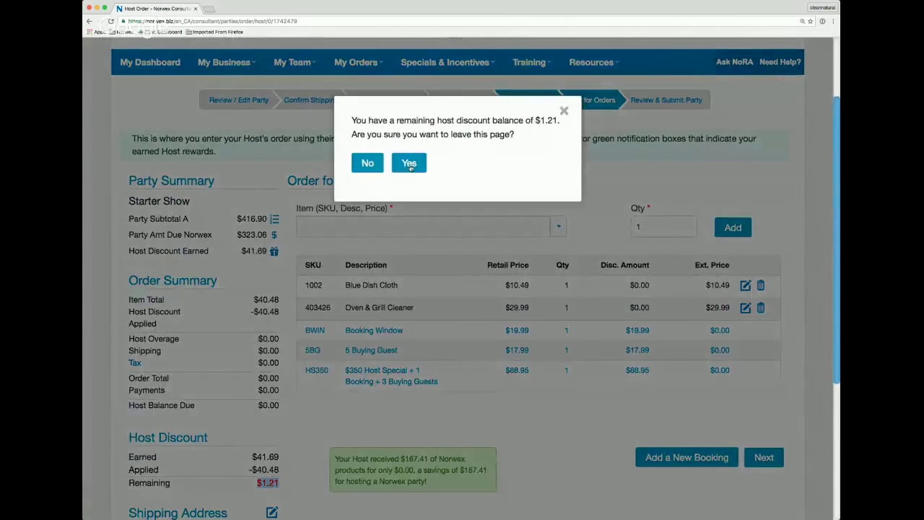
{"action": "left_click", "coordinate": [410, 164]}
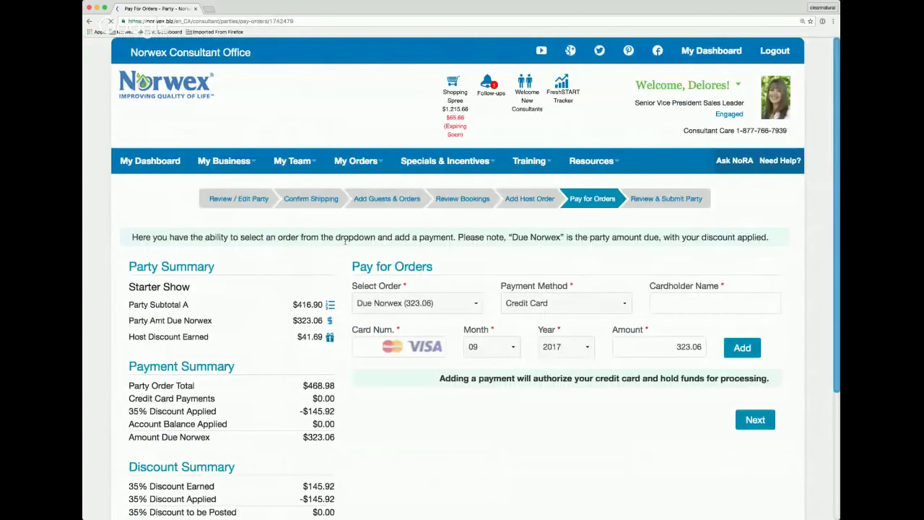
Step: Look over the Pay for Orders stage, continue to Review & Submit Party without adding a payment, and review the party summaries
{"action": "scroll", "coordinate": [345, 242], "scroll_direction": "down", "scroll_amount": 3}
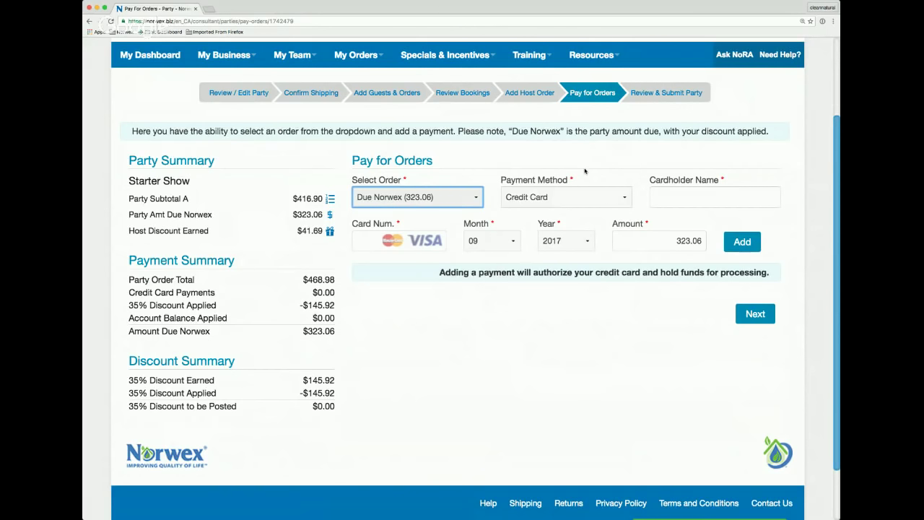
{"action": "left_click", "coordinate": [668, 89]}
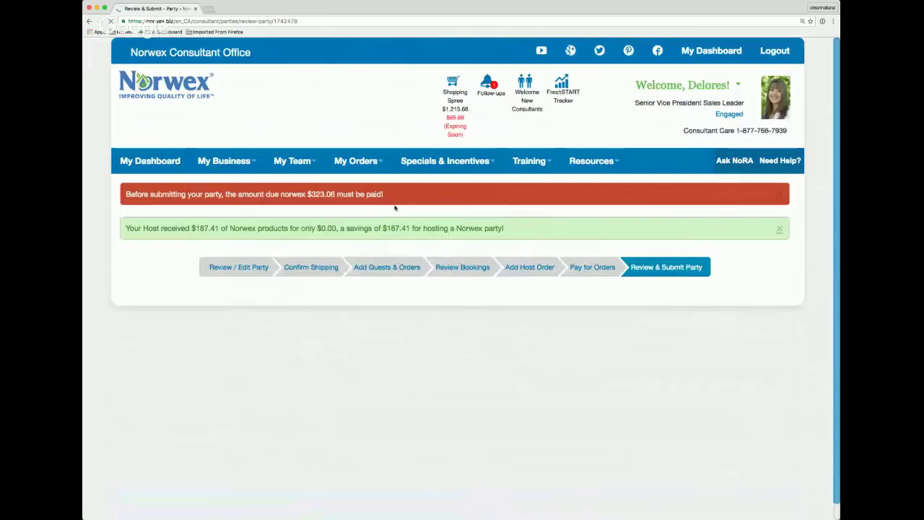
{"action": "scroll", "coordinate": [394, 208], "scroll_direction": "down", "scroll_amount": 5}
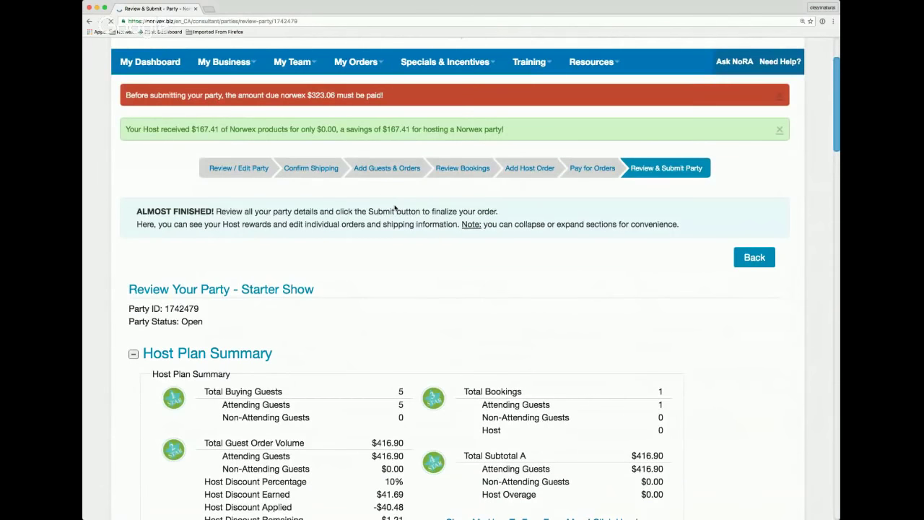
{"action": "scroll", "coordinate": [395, 208], "scroll_direction": "down", "scroll_amount": 4}
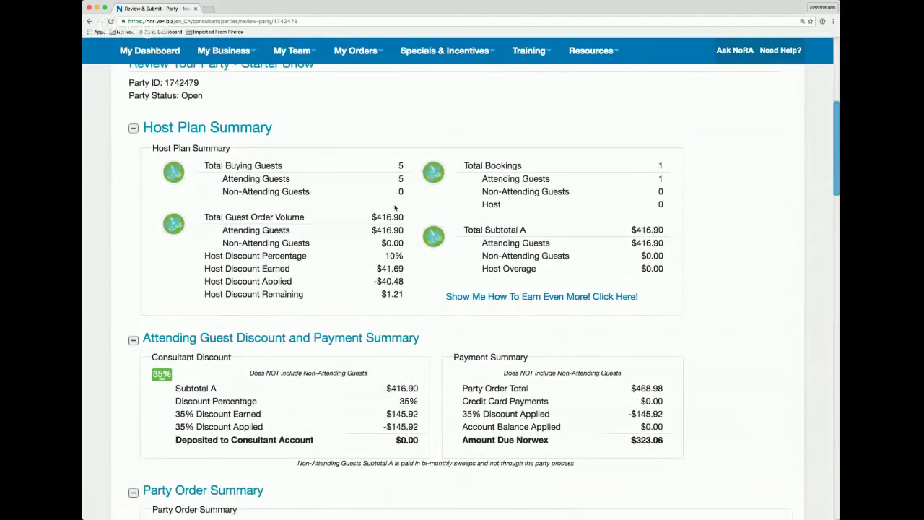